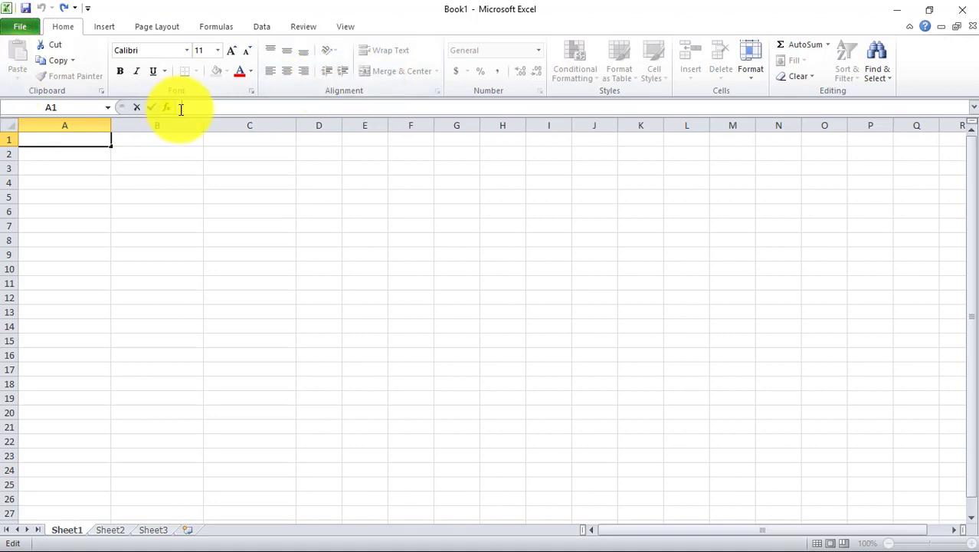
pyautogui.click(199, 151)
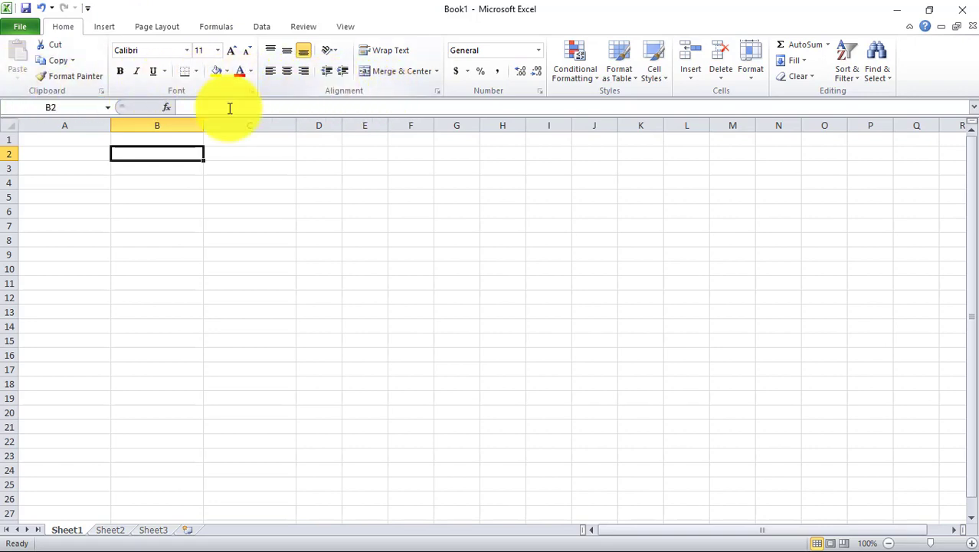
pyautogui.click(89, 141)
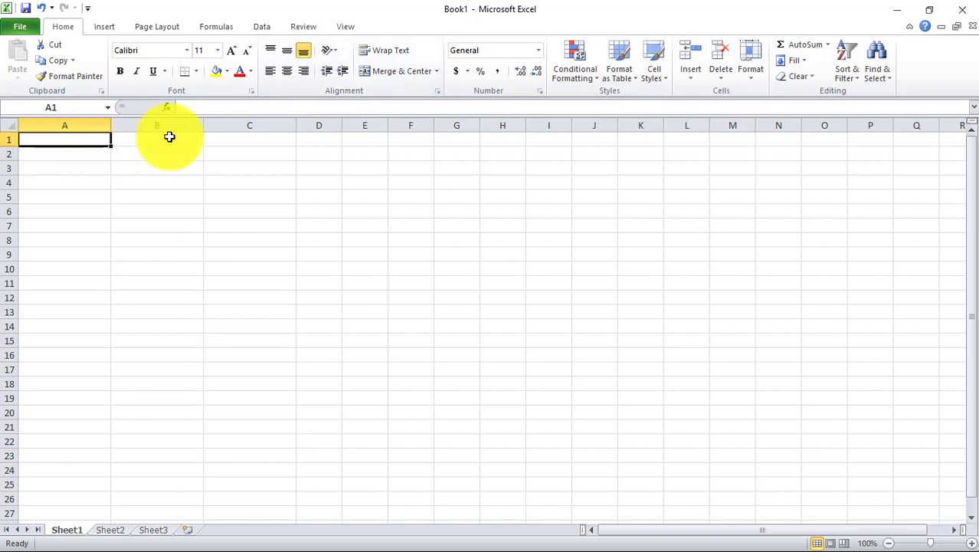
pyautogui.click(169, 138)
pyautogui.click(100, 141)
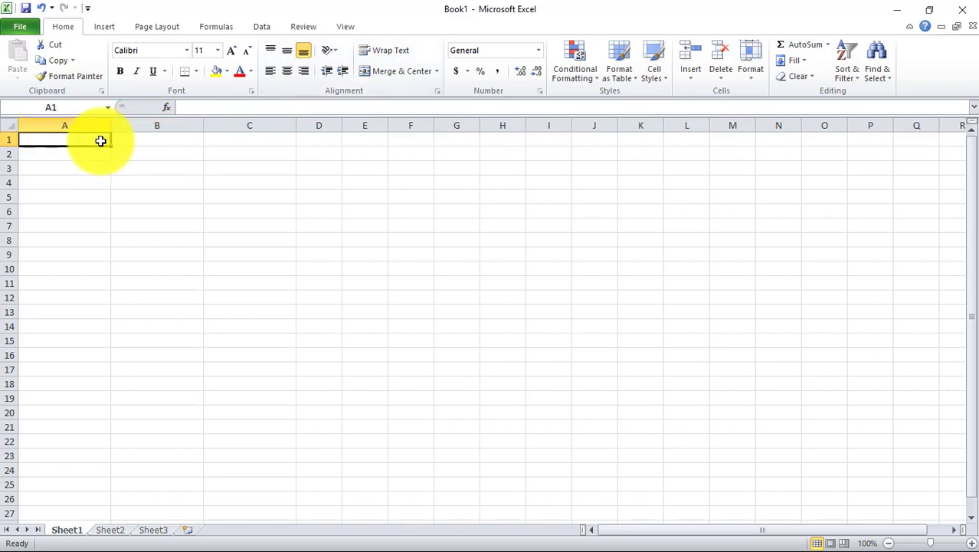
pyautogui.click(173, 140)
pyautogui.click(214, 143)
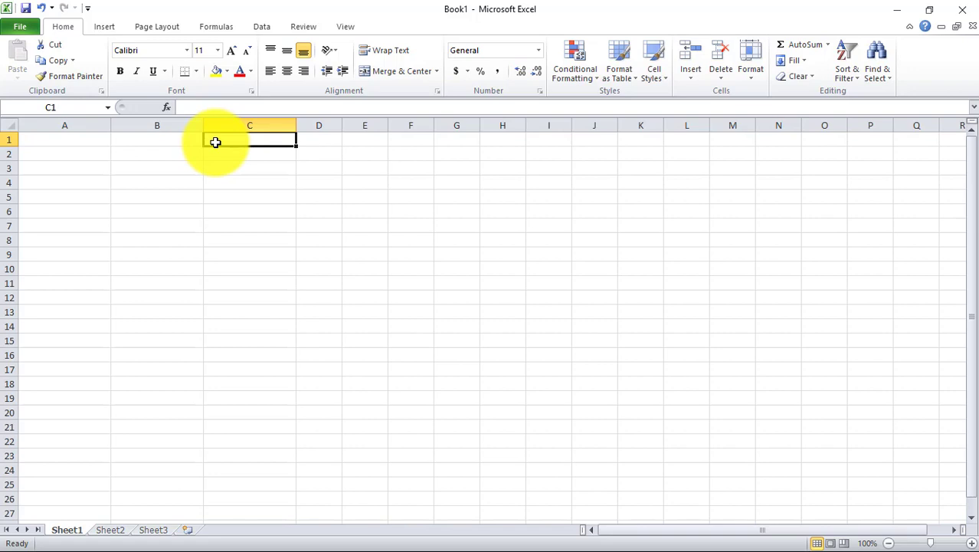
pyautogui.click(98, 145)
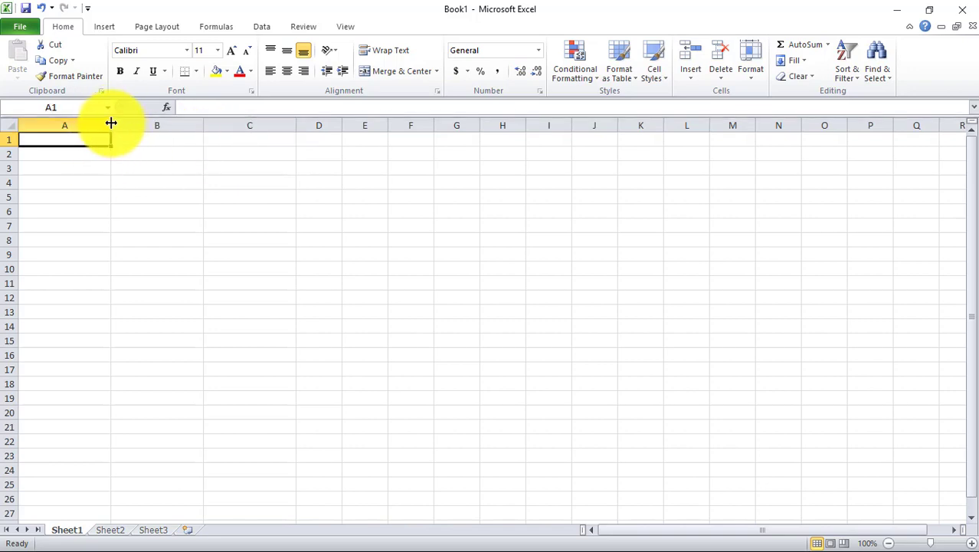
# Widen columns A, B and C slightly to make room for the header text.
pyautogui.moveTo(109, 122); pyautogui.dragTo(130, 123)
pyautogui.moveTo(223, 123); pyautogui.dragTo(237, 124)
pyautogui.moveTo(328, 120); pyautogui.dragTo(340, 121)
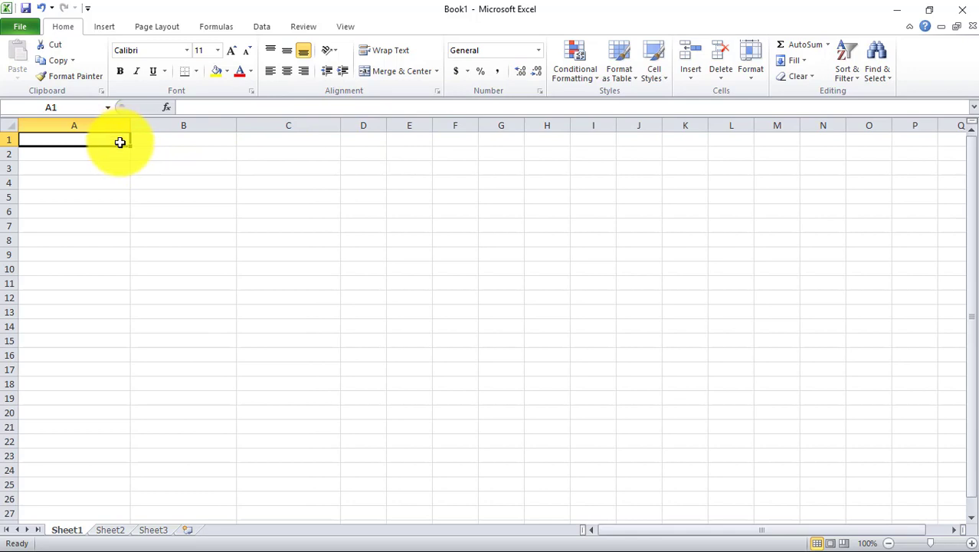
# Enter the headers "Daily Expenses" in cell A1 and "Weekly Expenses" in cell B1.
pyautogui.click(74, 142)
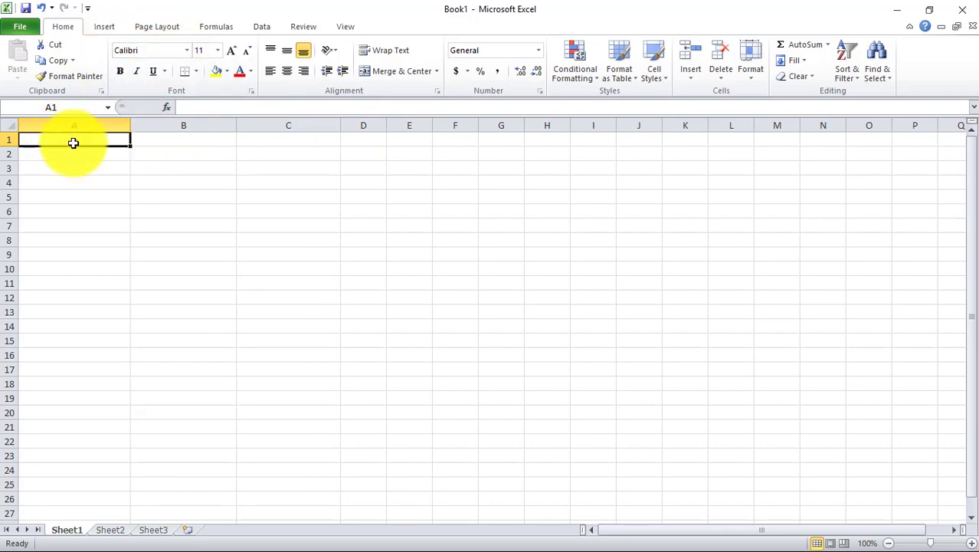
pyautogui.write('Daily')
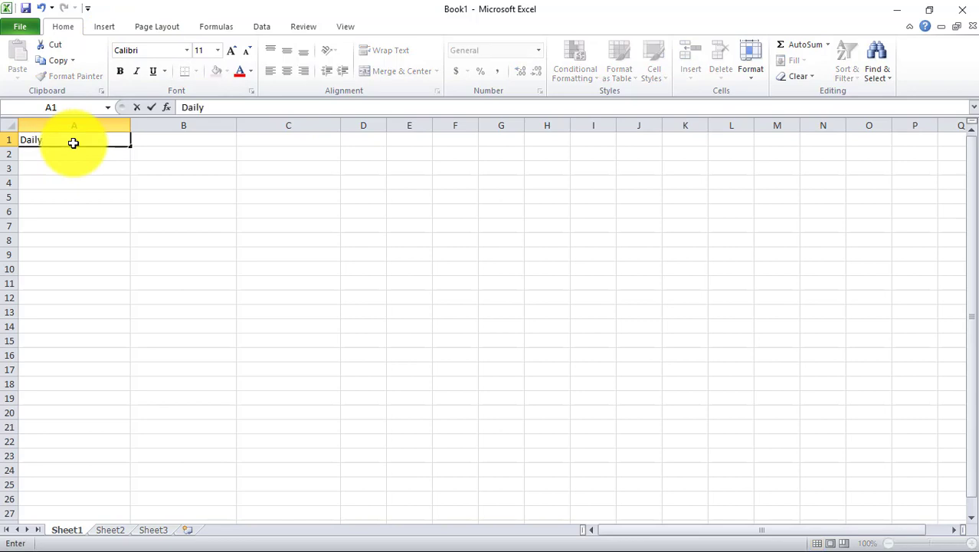
pyautogui.write('Expenses')
pyautogui.click(207, 139)
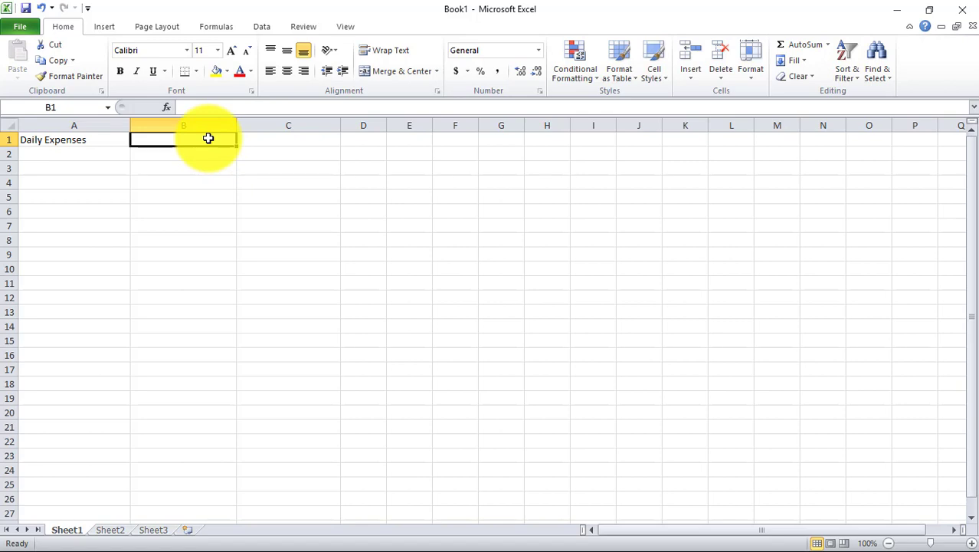
pyautogui.write('Weekly E')
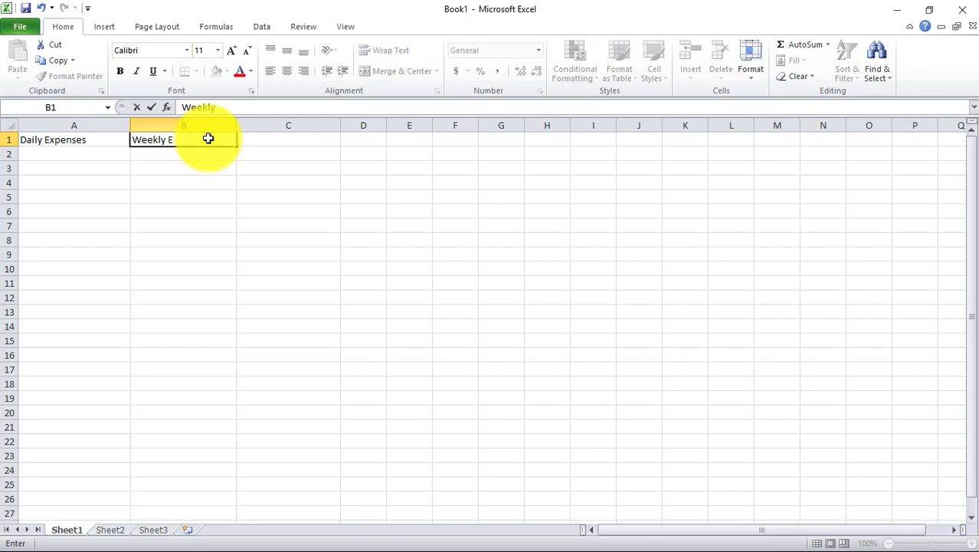
pyautogui.write('xple')
pyautogui.write('en')
pyautogui.write('x')
# Enter the header "Monthly Expenses" in cell C1.
pyautogui.click(281, 141)
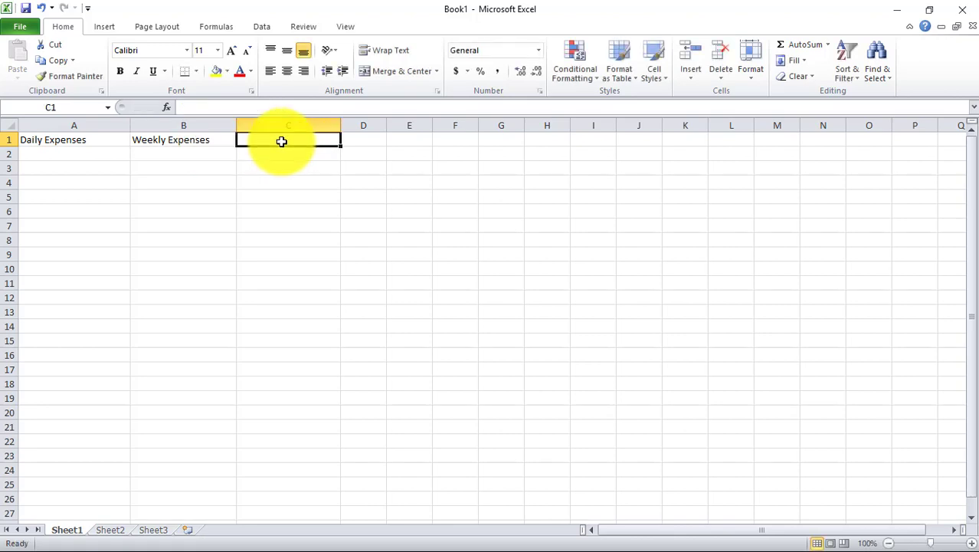
pyautogui.write('Mon')
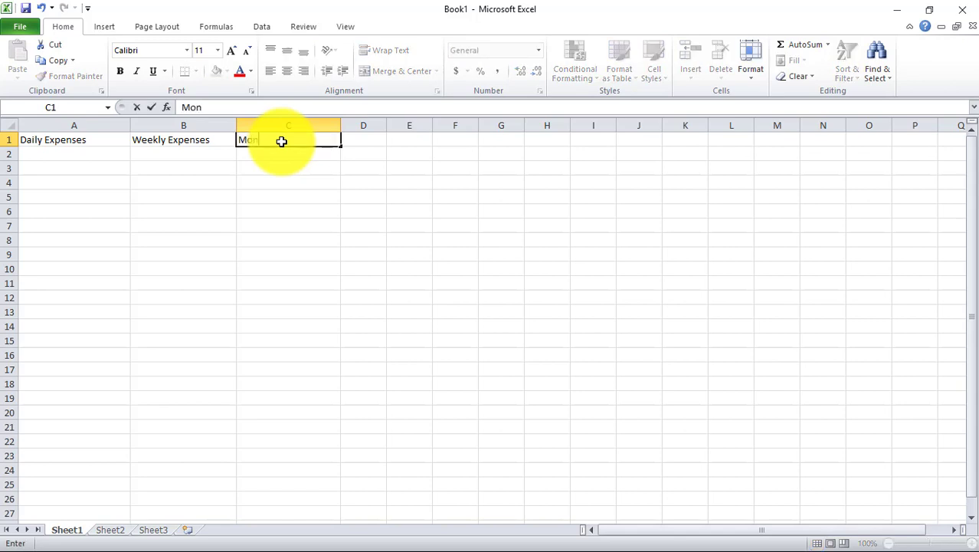
pyautogui.write('thly Expenses')
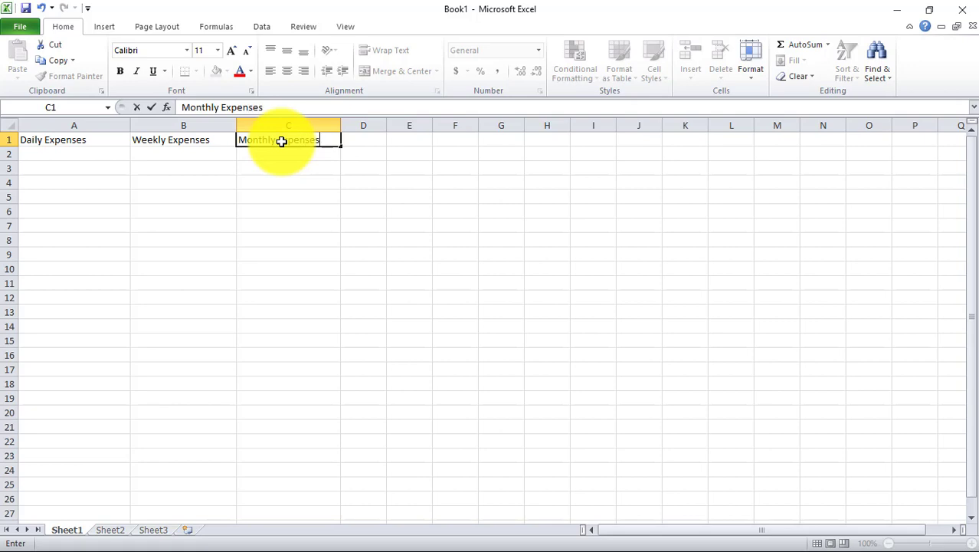
# Widen column D and enter the header "Yearly Expenses" in cell D1.
pyautogui.click(376, 145)
pyautogui.moveTo(385, 120); pyautogui.dragTo(434, 120)
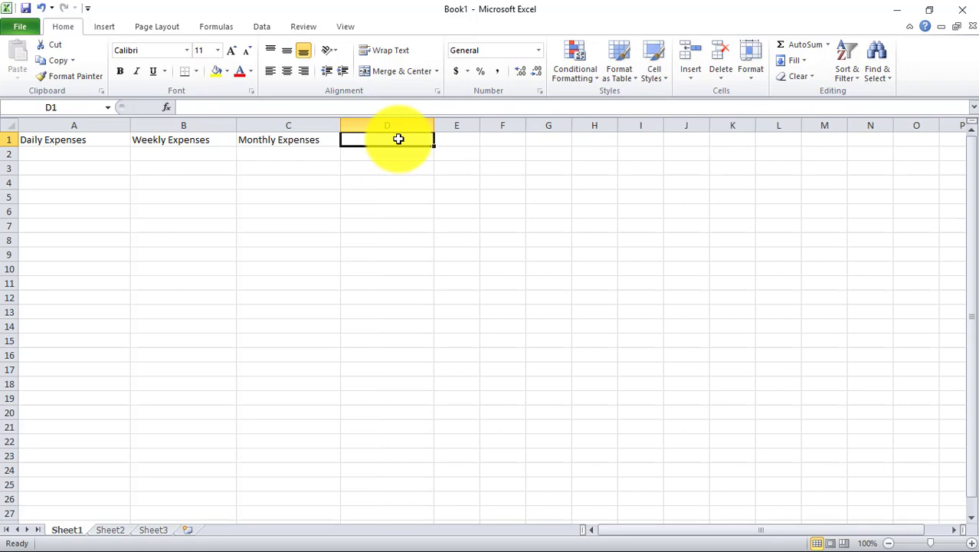
pyautogui.write('Year')
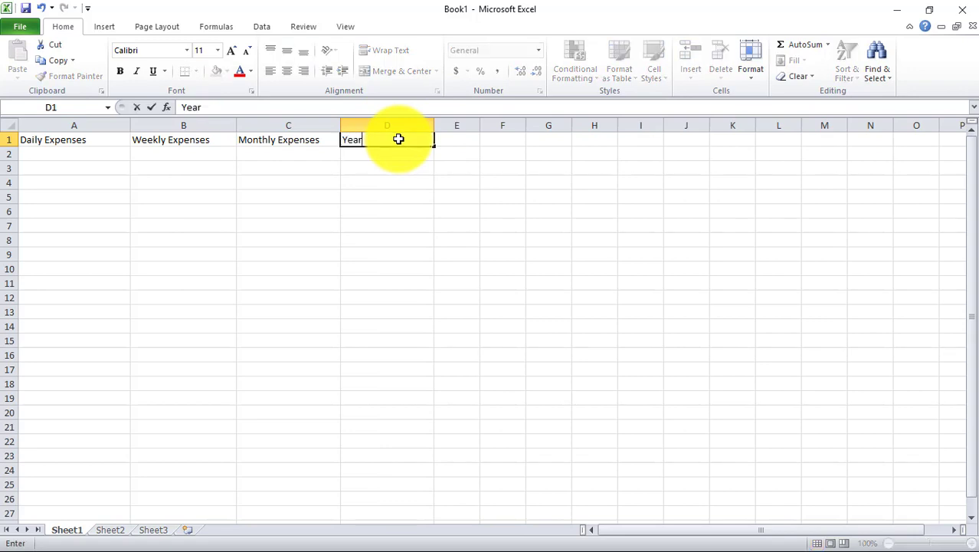
pyautogui.write('ly Expenses')
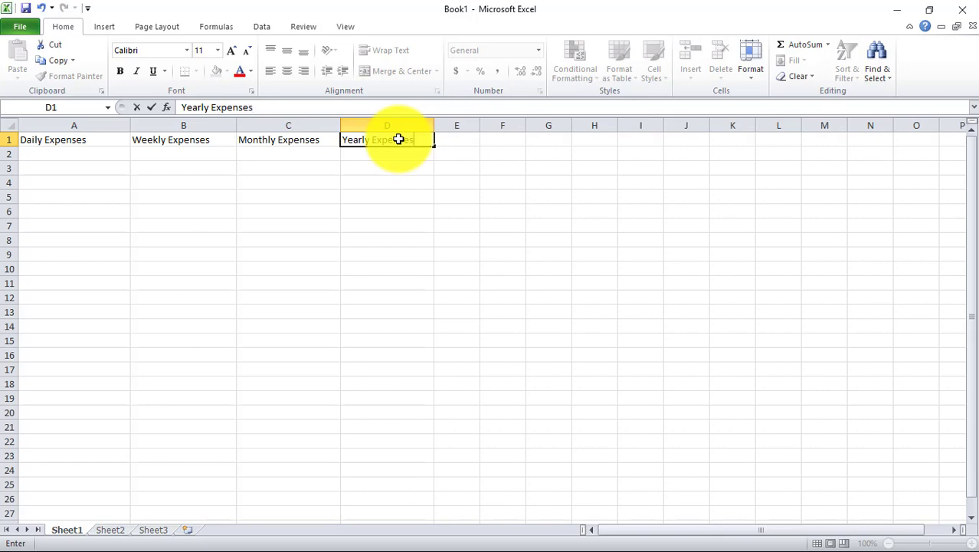
# Center the text of the four expense headers in A1:D1 horizontally.
pyautogui.click(97, 141)
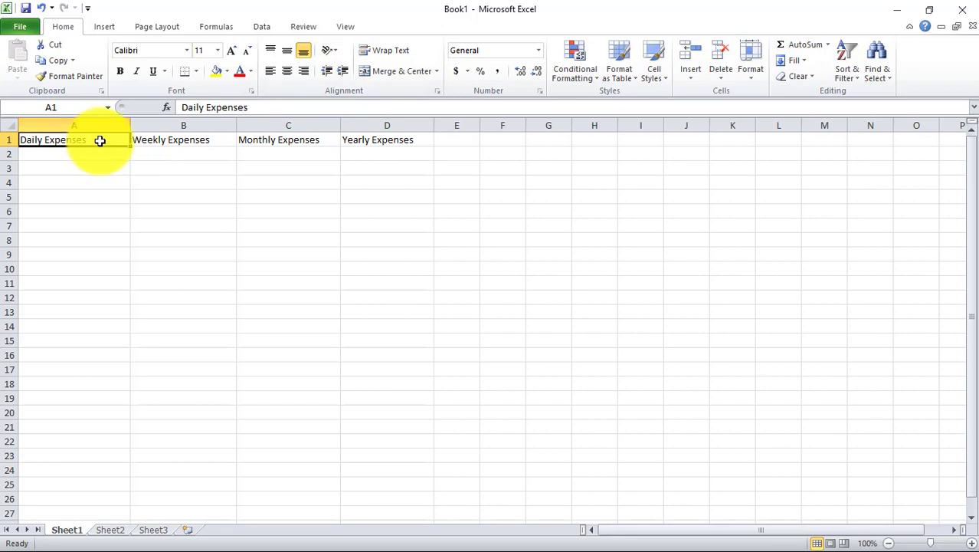
pyautogui.moveTo(100, 140); pyautogui.dragTo(415, 134)
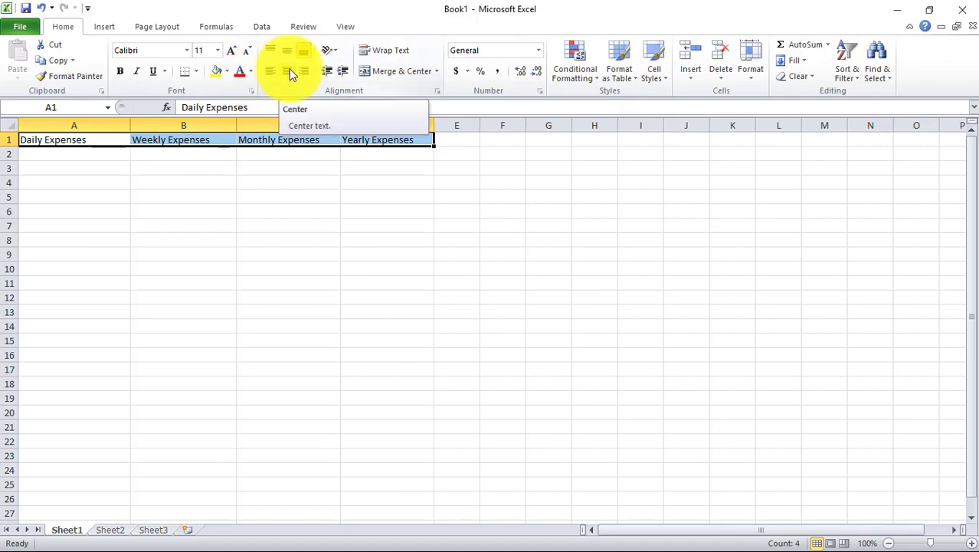
pyautogui.click(291, 74)
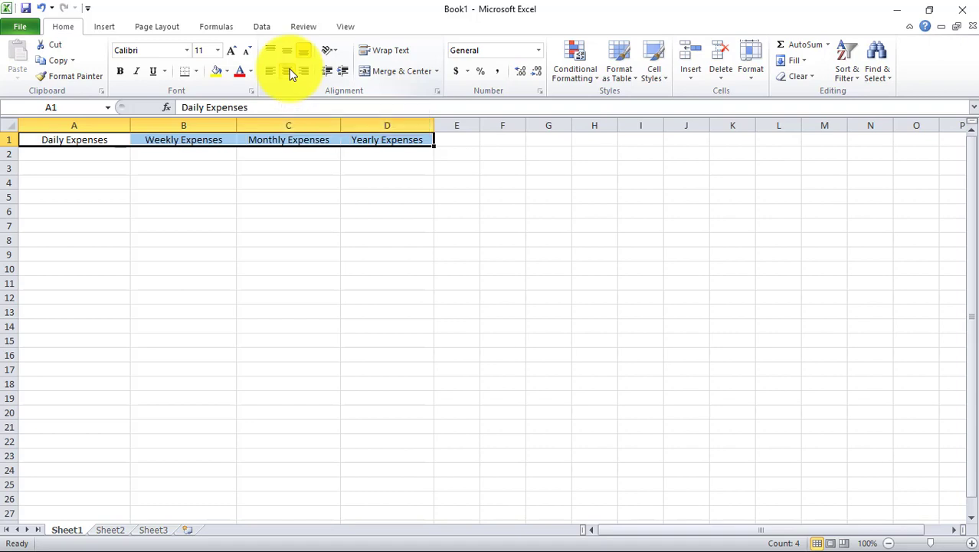
pyautogui.click(376, 170)
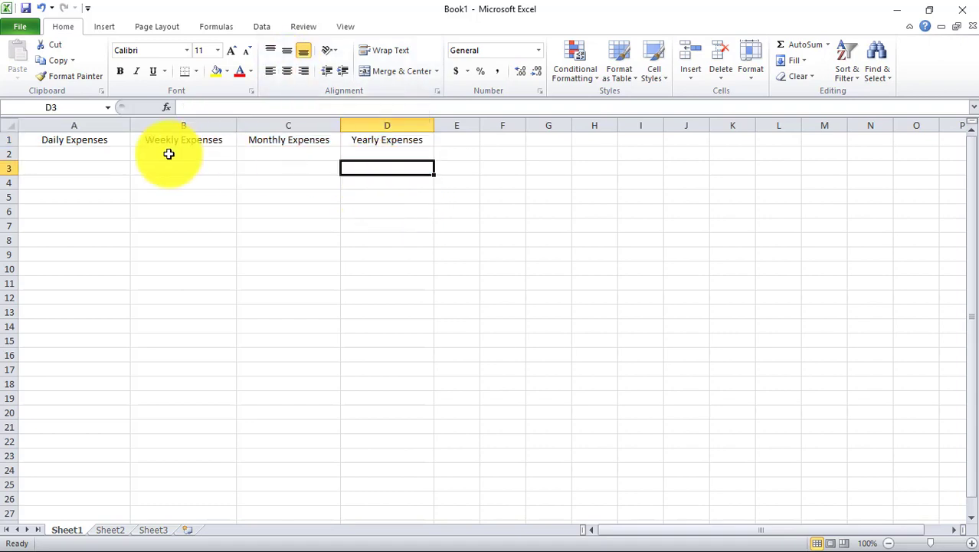
# Right-align the text of the header cells A1:D1.
pyautogui.click(31, 139)
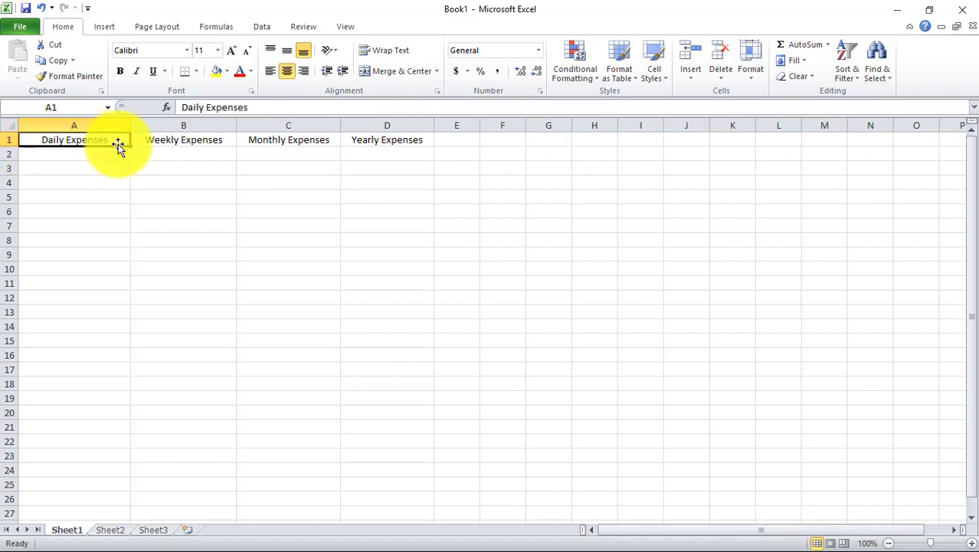
pyautogui.moveTo(125, 140); pyautogui.dragTo(375, 138)
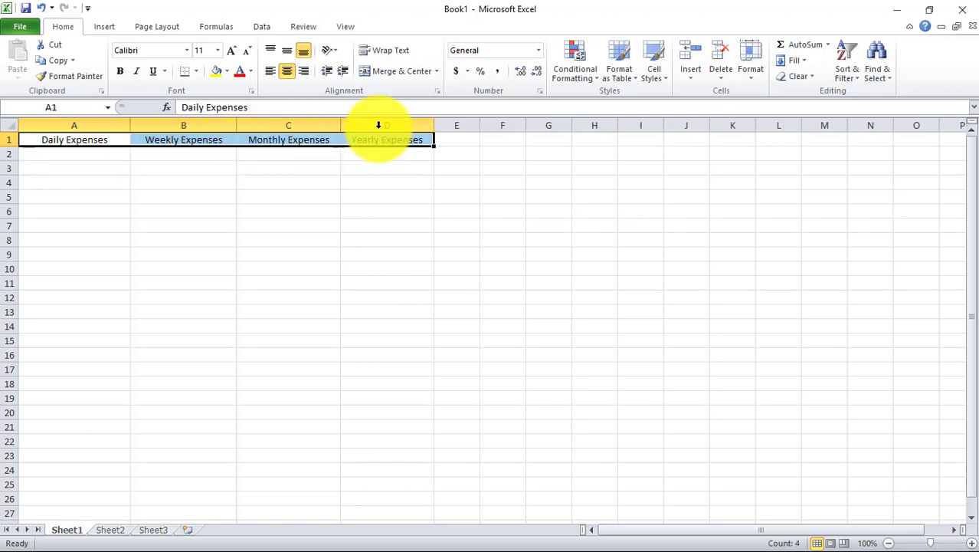
pyautogui.click(306, 71)
pyautogui.click(477, 282)
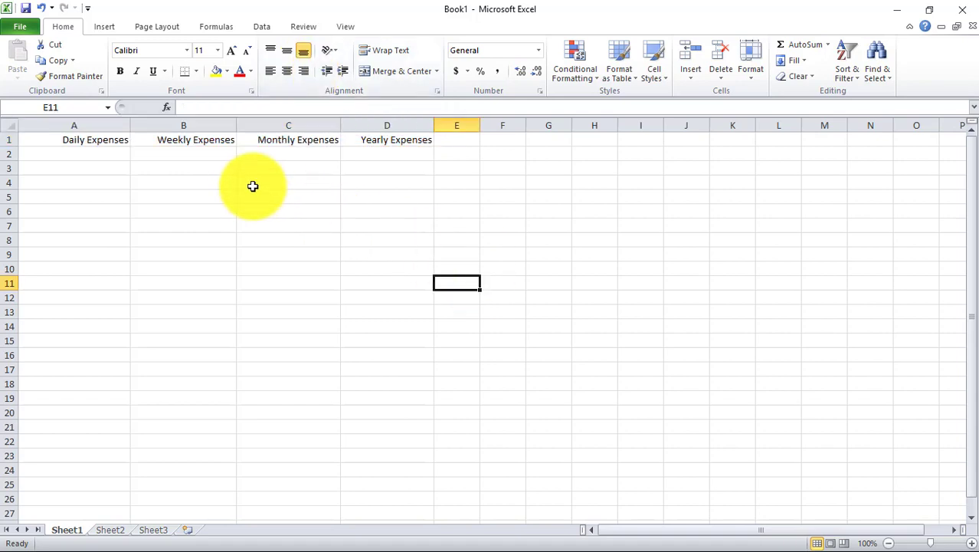
# Left-align the header cells A1:D1, and switch them back to centered alignment.
pyautogui.click(77, 140)
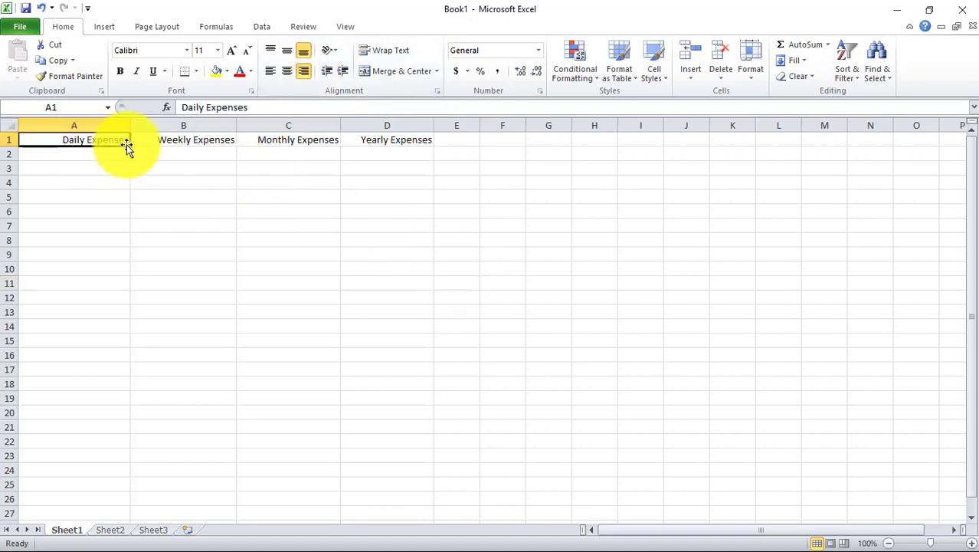
pyautogui.moveTo(122, 140); pyautogui.dragTo(390, 137)
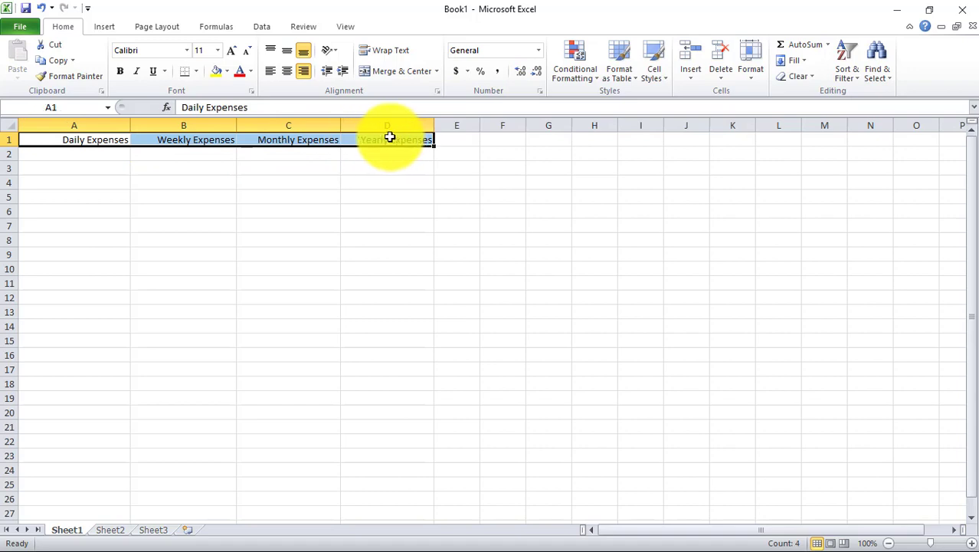
pyautogui.click(274, 71)
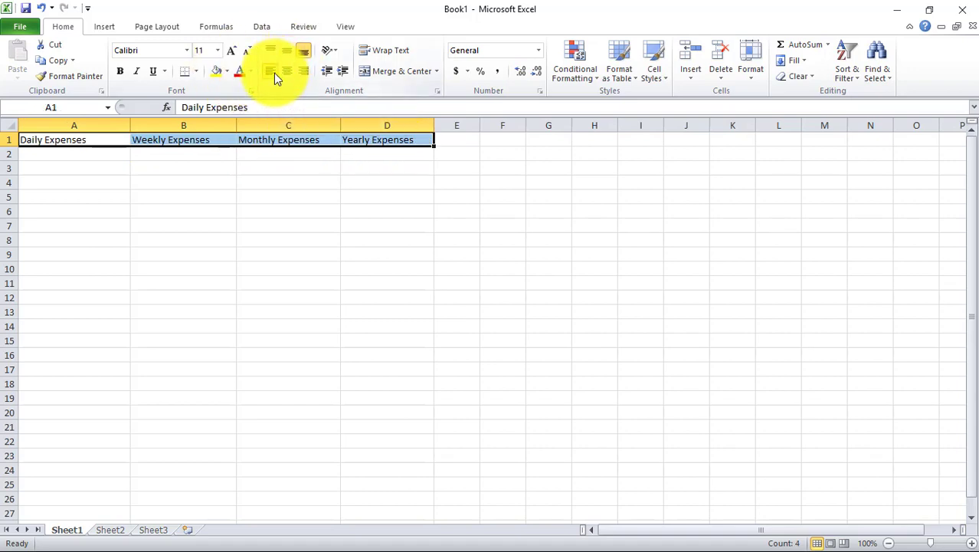
pyautogui.click(287, 72)
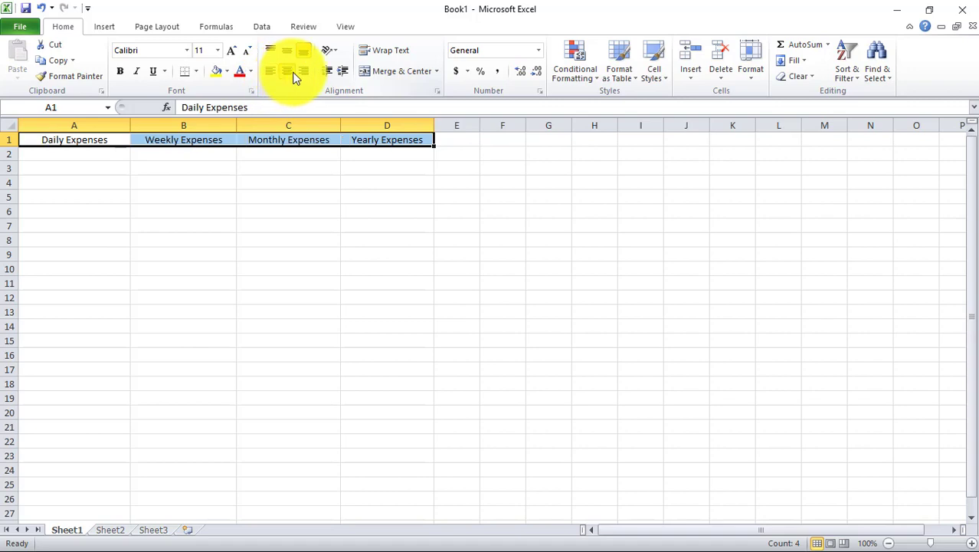
# Set the font of the headers in A1:D1 to Times New Roman, size 18.
pyautogui.click(185, 51)
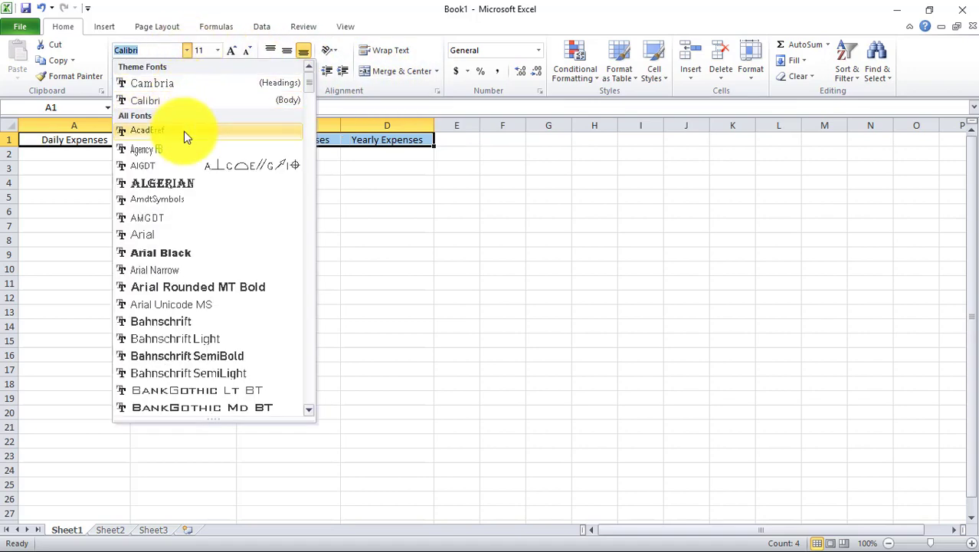
pyautogui.write('Times New Roman')
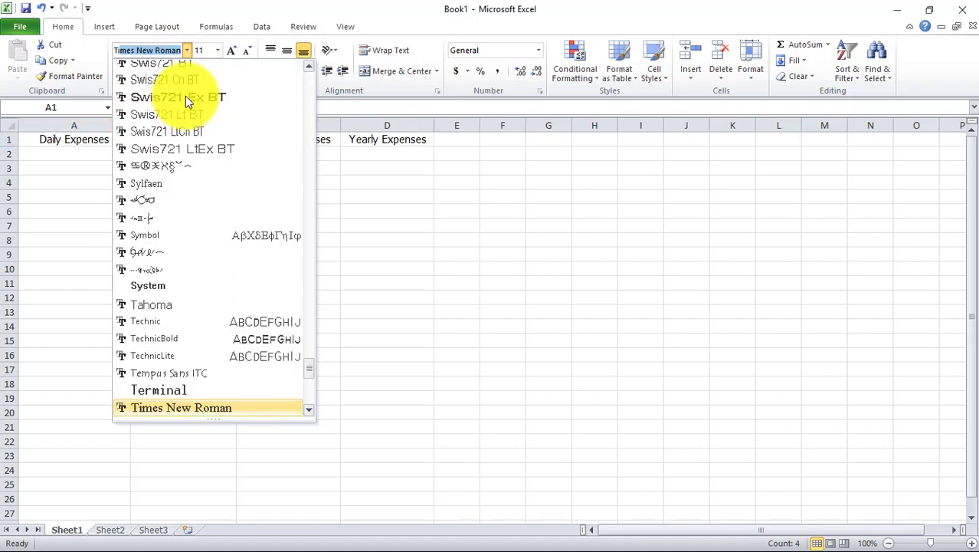
pyautogui.click(201, 408)
pyautogui.click(220, 50)
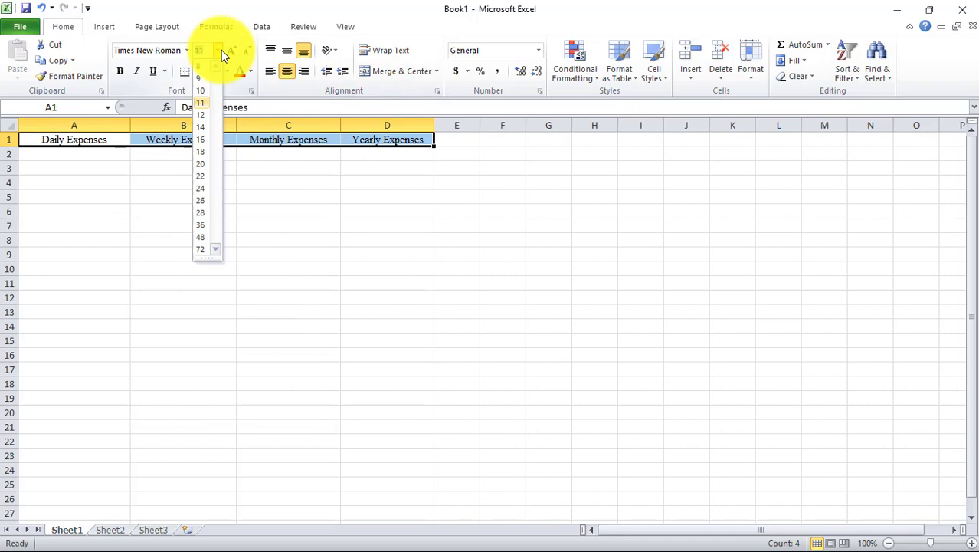
pyautogui.click(203, 151)
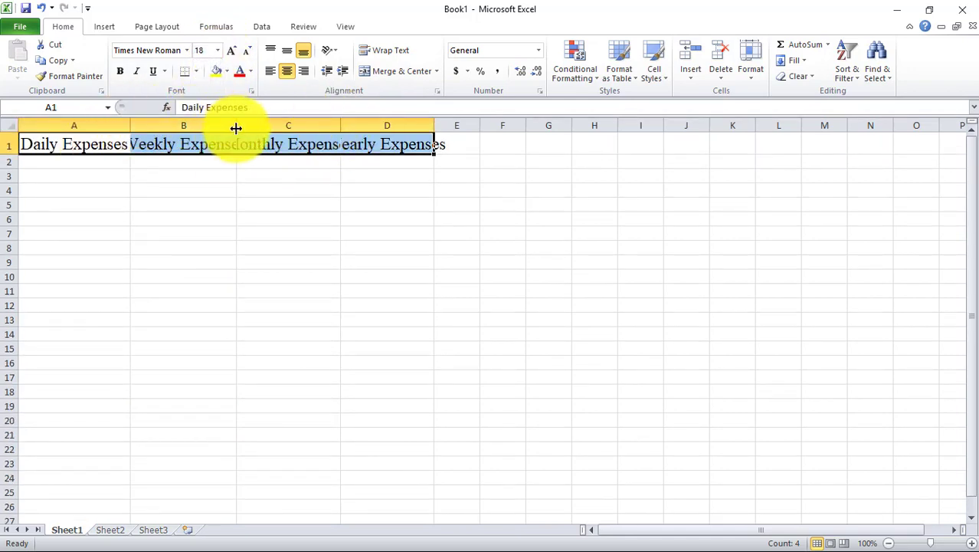
# Widen columns B, C and D to make room for the enlarged header text.
pyautogui.moveTo(236, 117); pyautogui.dragTo(250, 121)
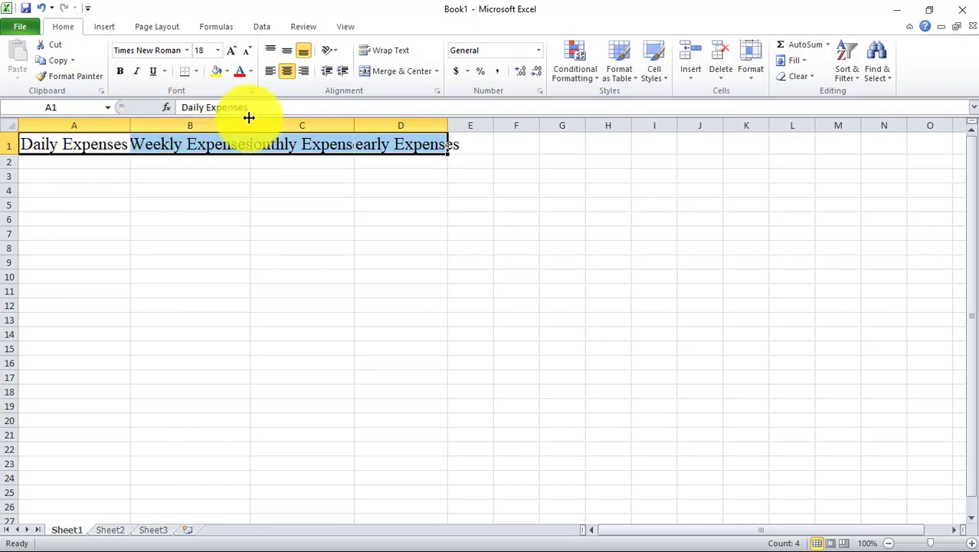
pyautogui.moveTo(250, 119); pyautogui.dragTo(263, 120)
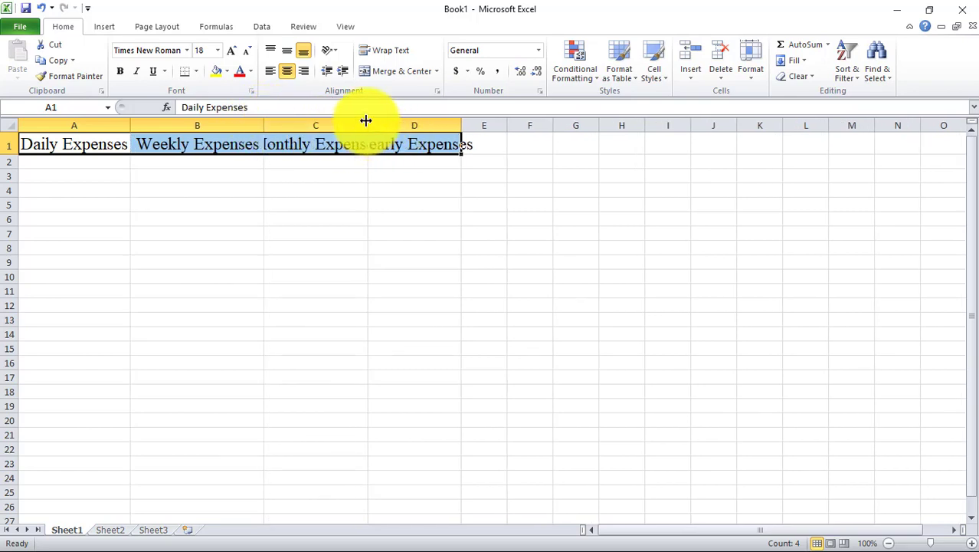
pyautogui.moveTo(366, 124); pyautogui.dragTo(382, 120)
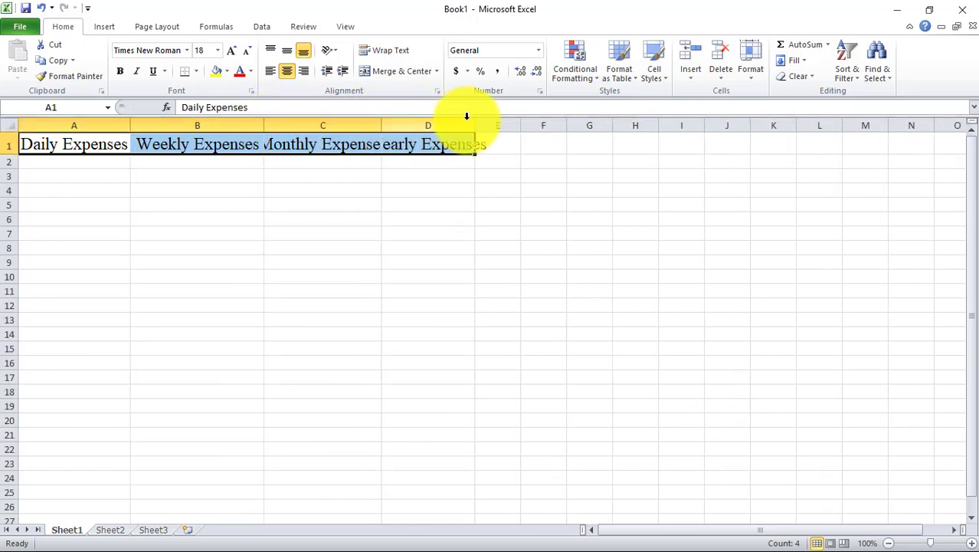
pyautogui.moveTo(475, 120); pyautogui.dragTo(503, 125)
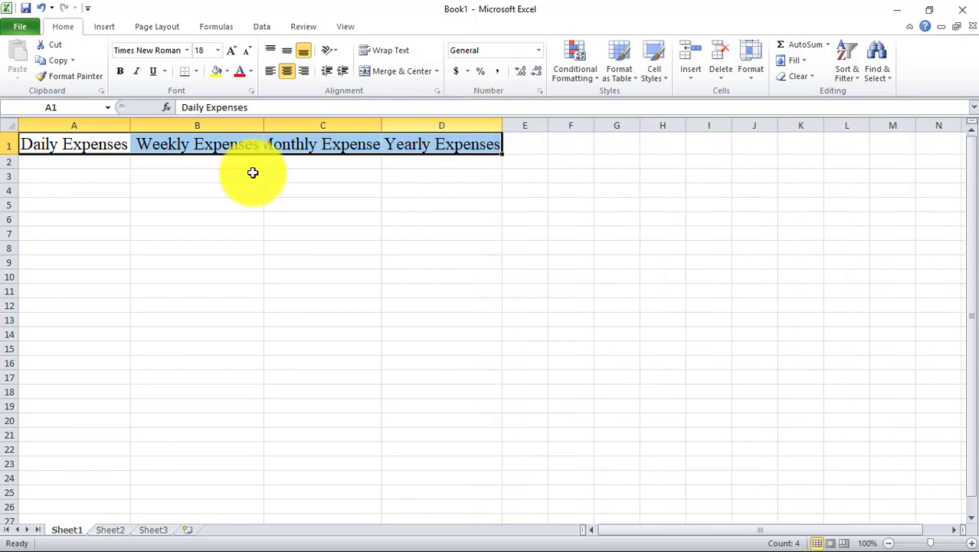
# Fill the header cells A1:D1 with yellow and set their font color to red.
pyautogui.click(285, 72)
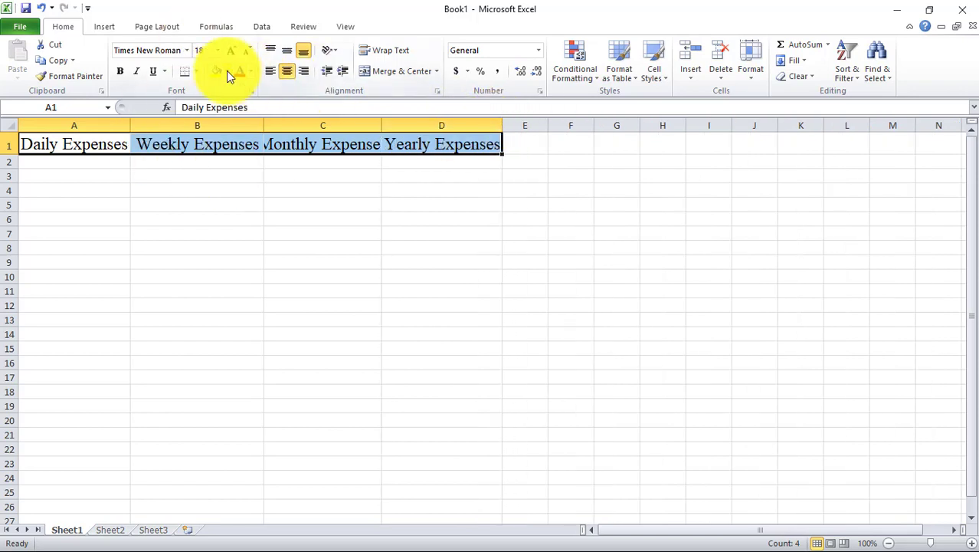
pyautogui.click(226, 70)
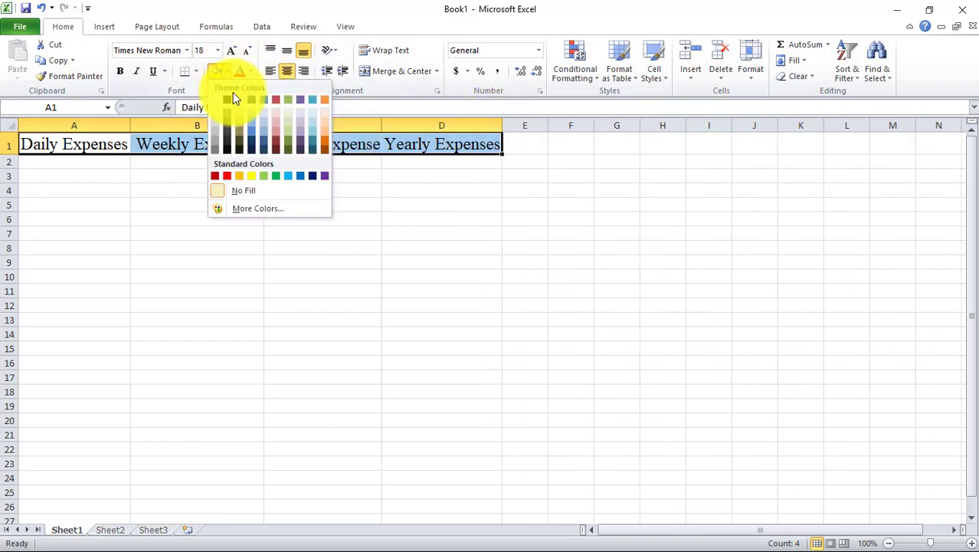
pyautogui.click(253, 176)
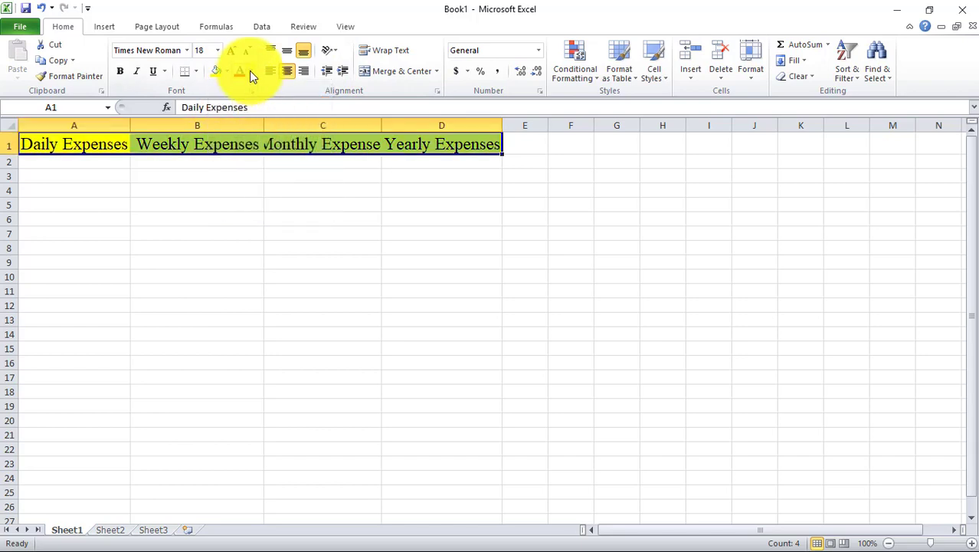
pyautogui.click(250, 70)
pyautogui.click(252, 191)
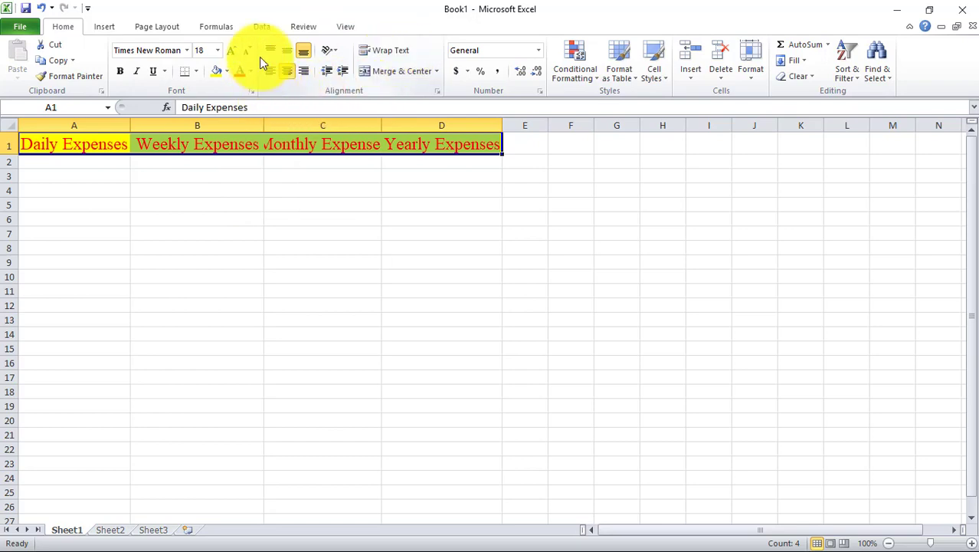
# Wrap the text in the header cells A1:D1, and select the Weekly Expenses cell B1.
pyautogui.click(400, 50)
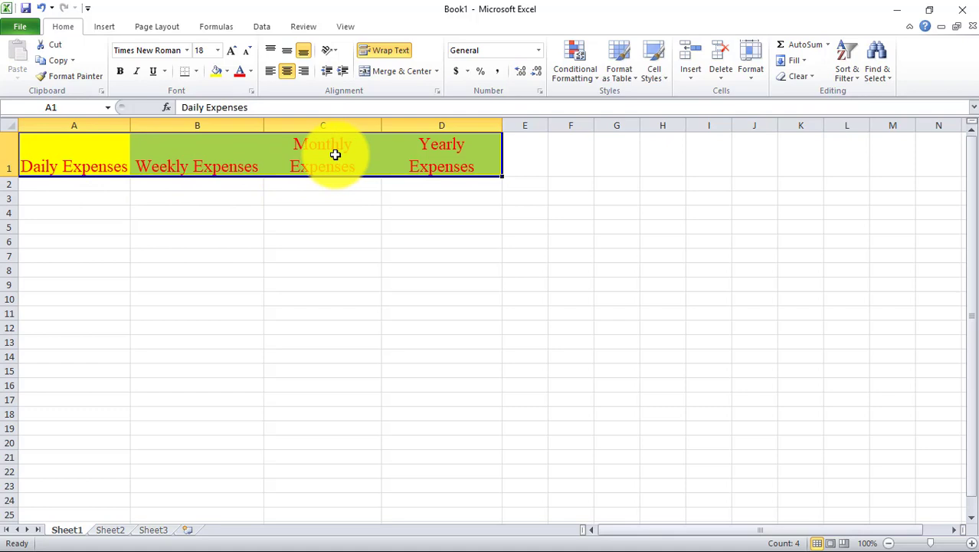
pyautogui.click(115, 148)
pyautogui.click(166, 153)
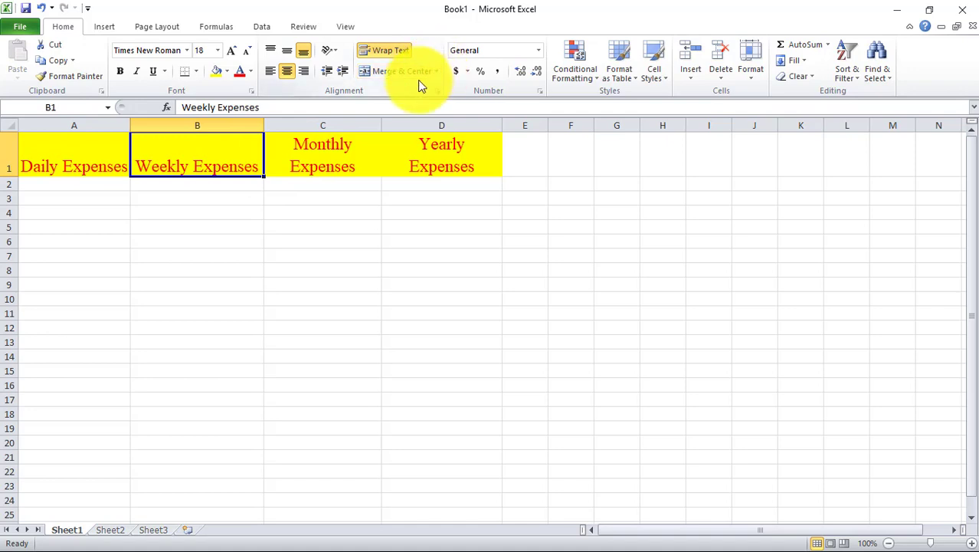
# Turn off text wrapping in B1 and in the whole header range A1:D1.
pyautogui.click(378, 50)
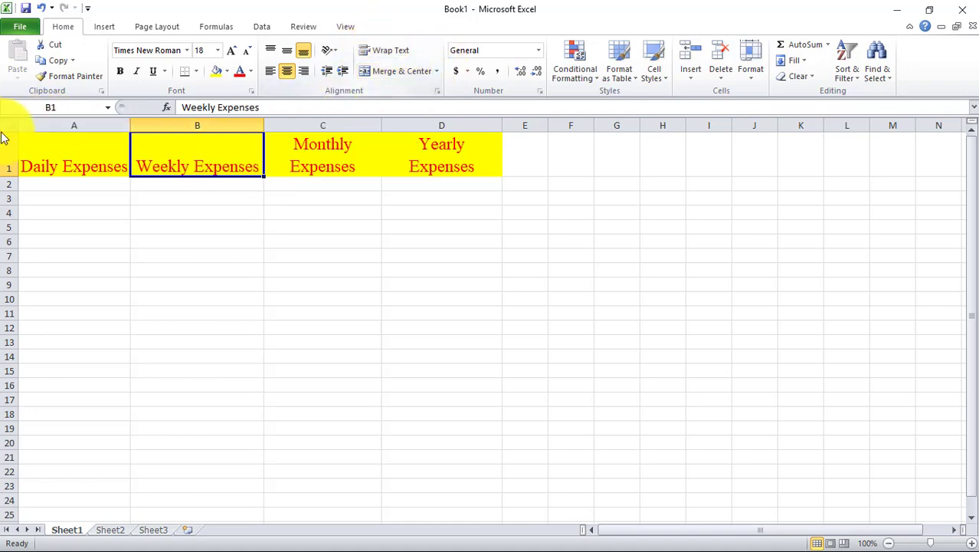
pyautogui.click(72, 138)
pyautogui.moveTo(92, 140); pyautogui.dragTo(481, 170)
pyautogui.click(367, 50)
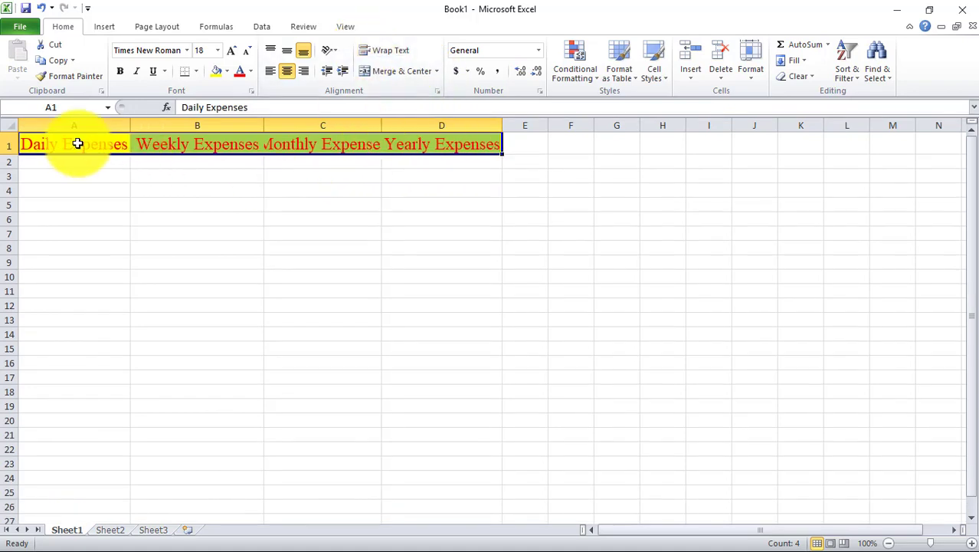
# Merge and center the header cells A1:D1, accepting that only the upper-left data is kept.
pyautogui.click(436, 70)
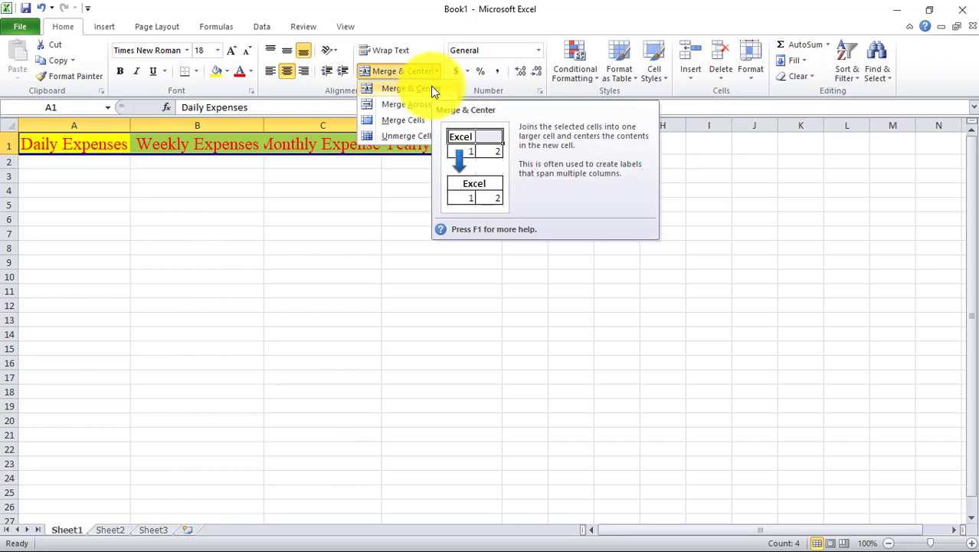
pyautogui.click(432, 90)
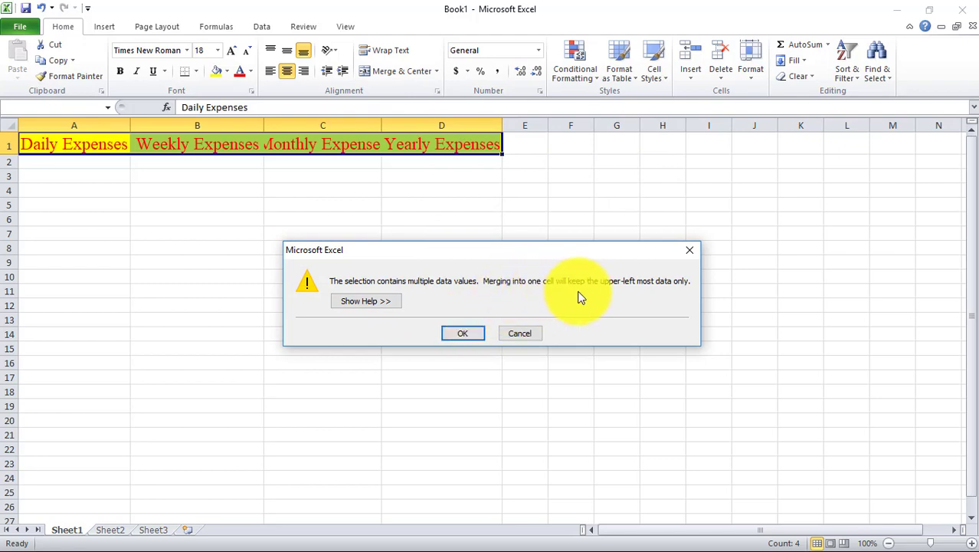
pyautogui.click(455, 333)
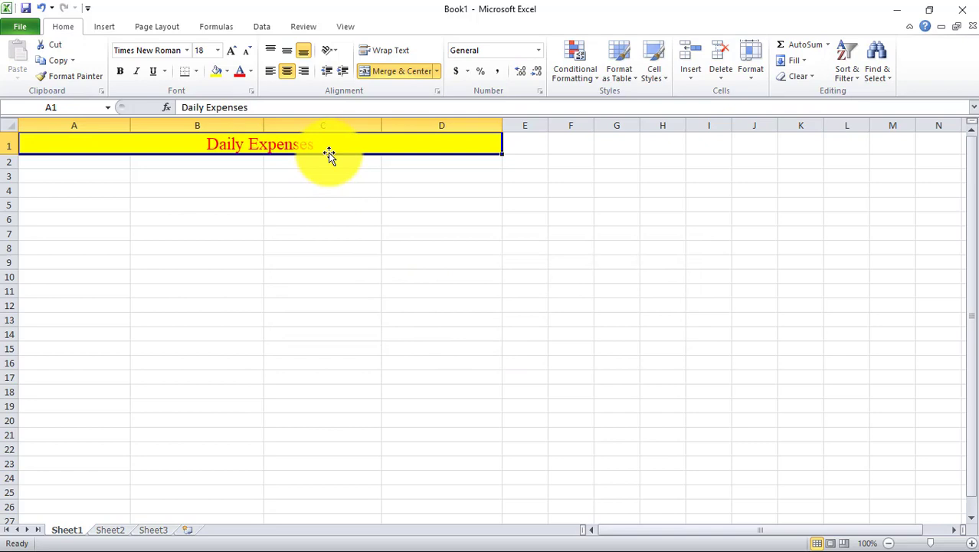
pyautogui.click(436, 71)
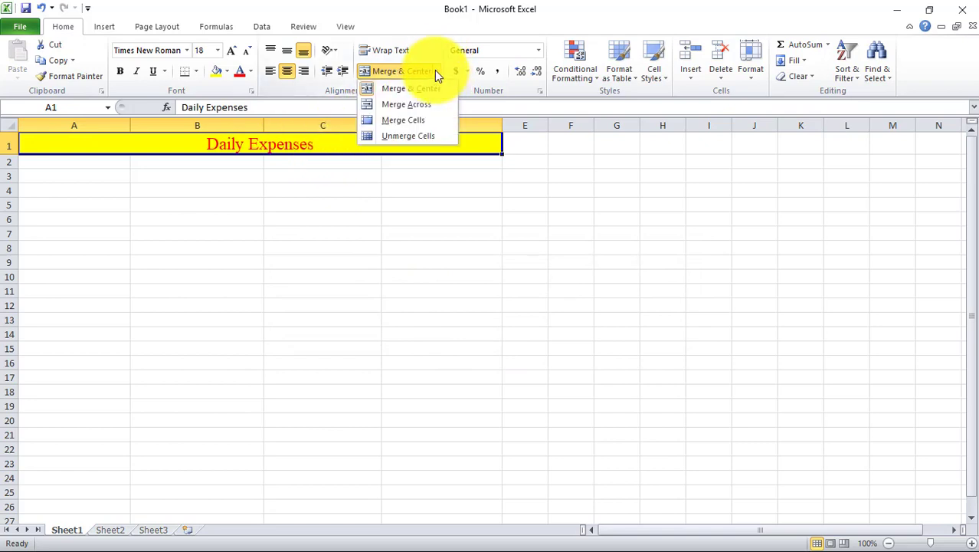
pyautogui.press('Escape')
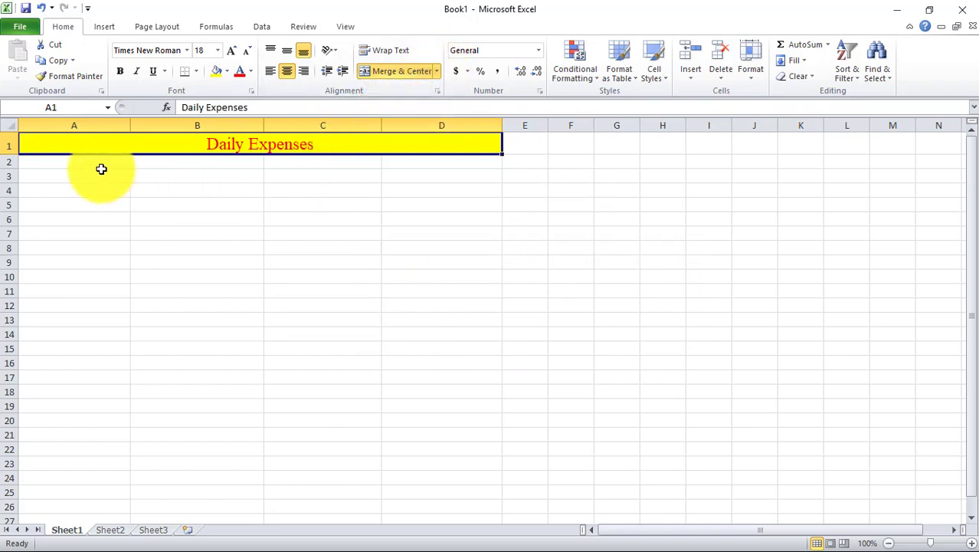
# Unmerge the header cells A1:D1, and undo both the unmerge and the merge.
pyautogui.moveTo(79, 142); pyautogui.dragTo(477, 140)
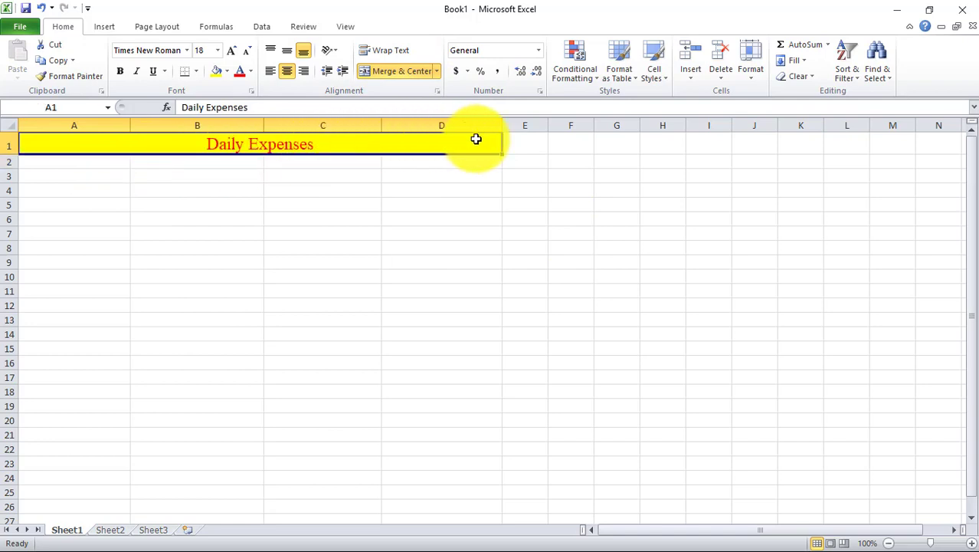
pyautogui.click(408, 67)
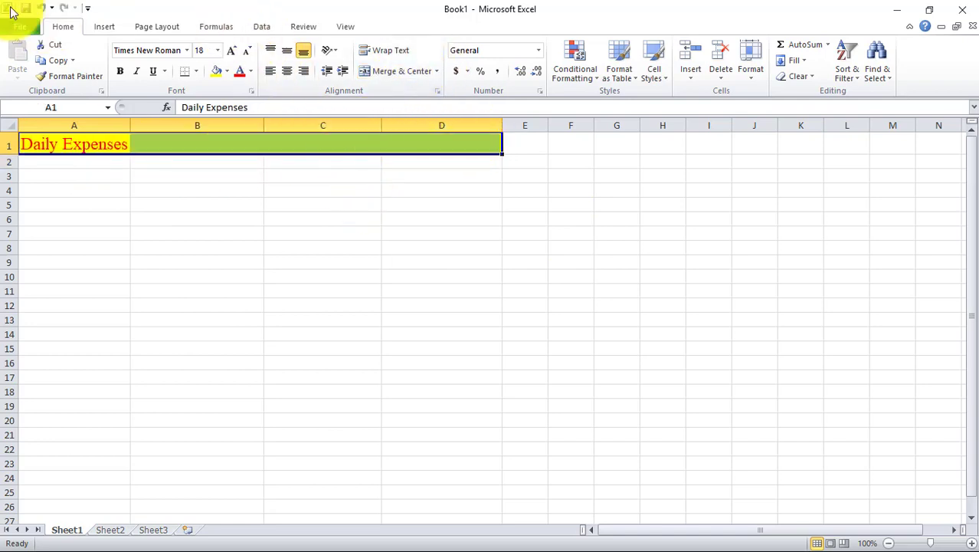
pyautogui.click(43, 8)
pyautogui.click(43, 8)
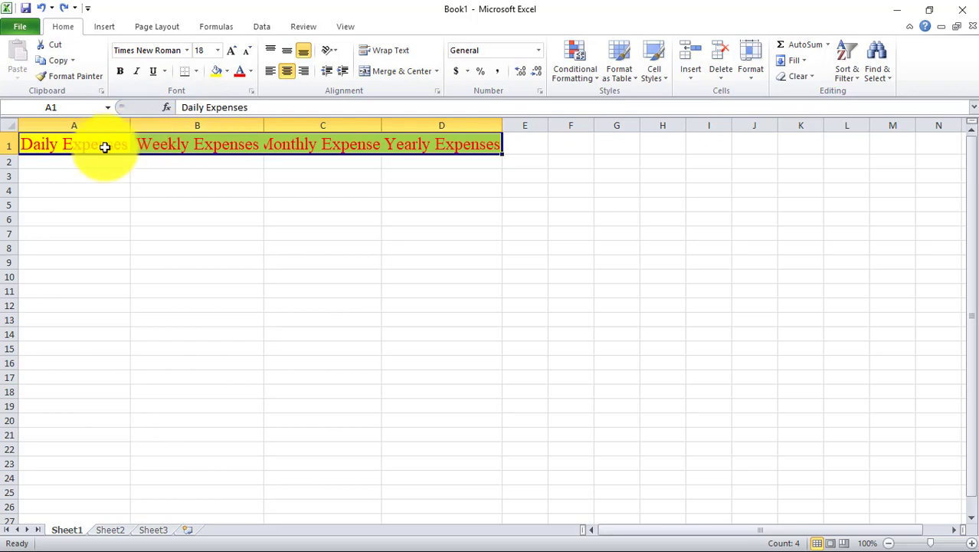
# Widen columns A, B and C so the header texts have more room.
pyautogui.moveTo(125, 124); pyautogui.dragTo(140, 123)
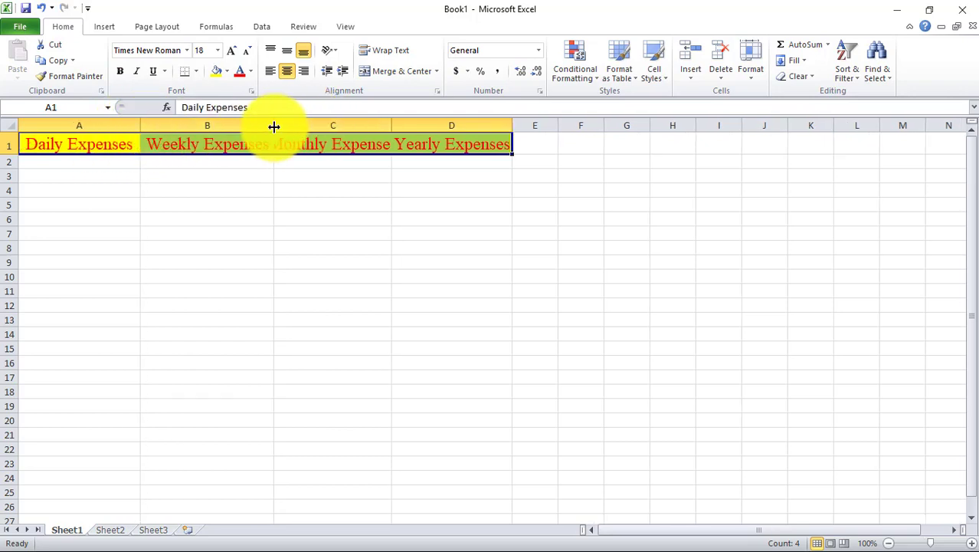
pyautogui.moveTo(272, 120); pyautogui.dragTo(290, 121)
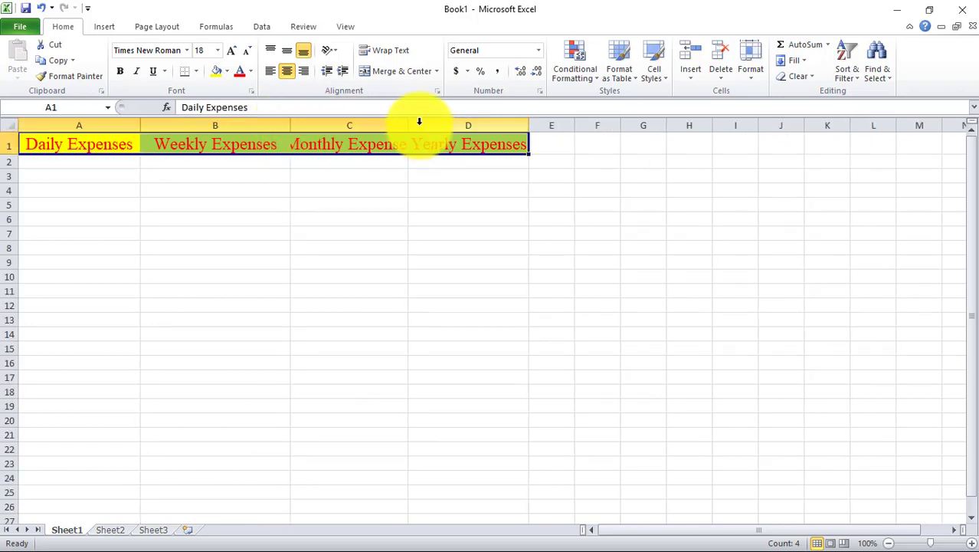
pyautogui.moveTo(408, 120); pyautogui.dragTo(421, 121)
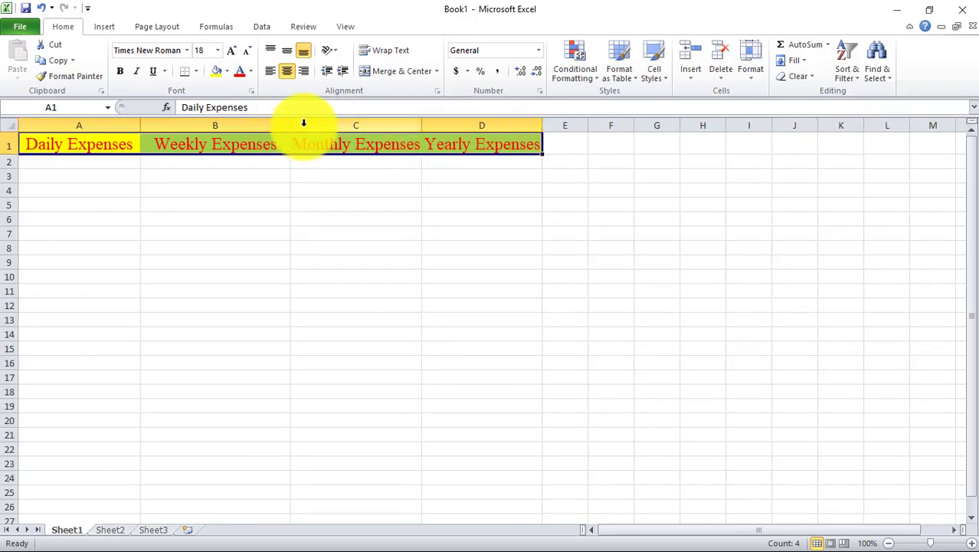
pyautogui.click(208, 191)
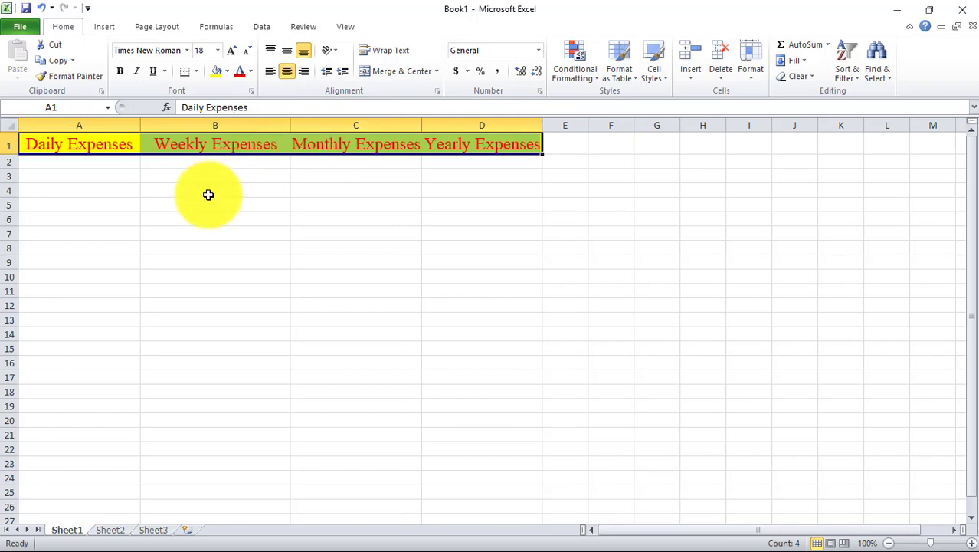
# Try to combine the header cells A1:D1 with Merge Cells, and switch their text wrapping on and off.
pyautogui.click(184, 145)
pyautogui.click(120, 145)
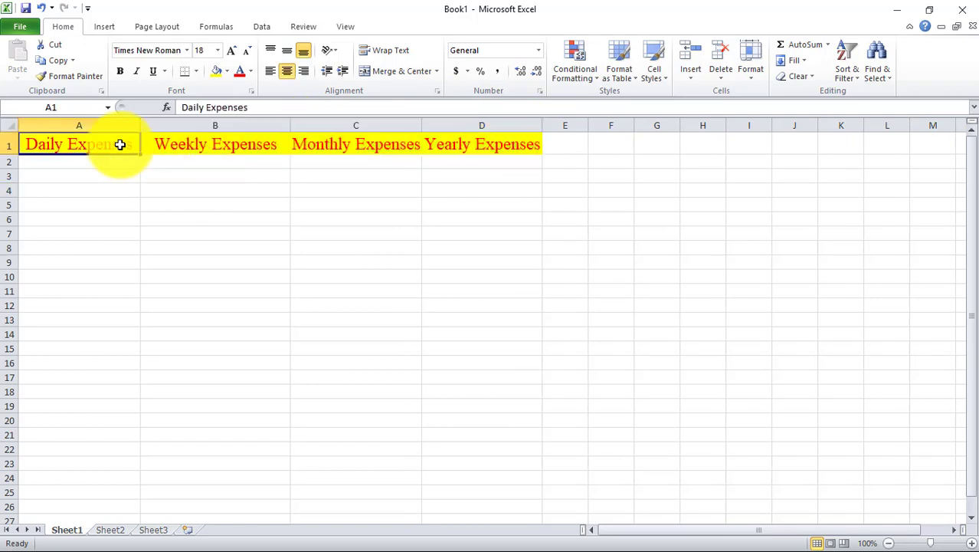
pyautogui.moveTo(120, 145); pyautogui.dragTo(509, 149)
pyautogui.click(437, 71)
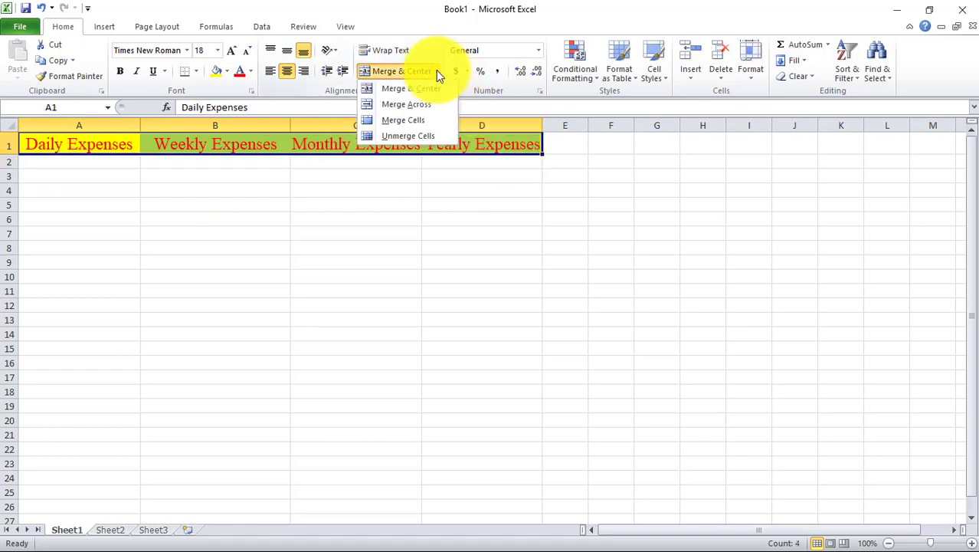
pyautogui.click(412, 121)
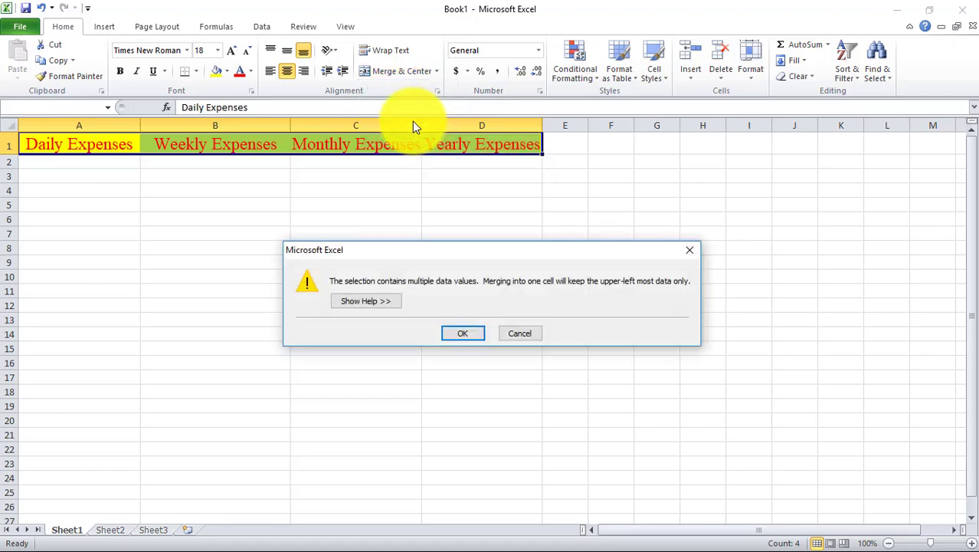
pyautogui.click(689, 251)
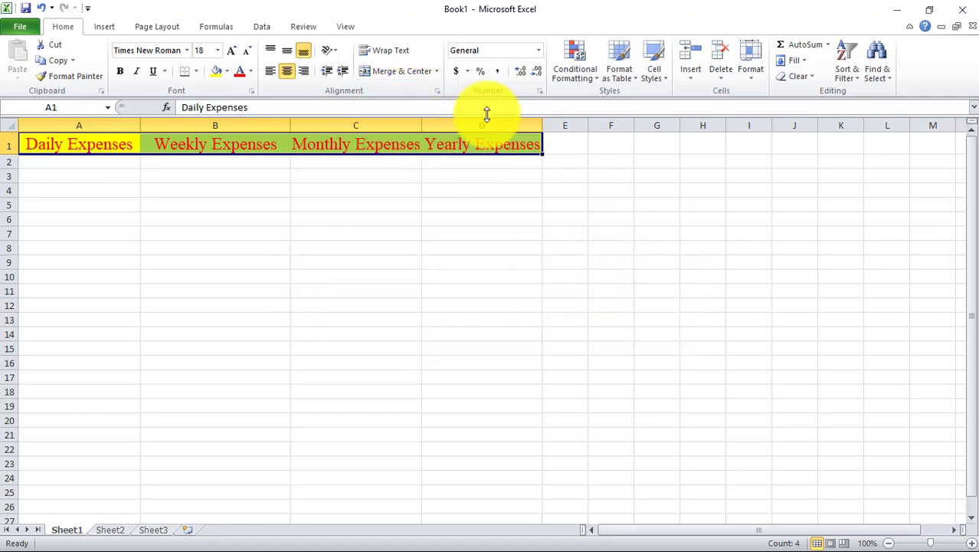
pyautogui.click(393, 54)
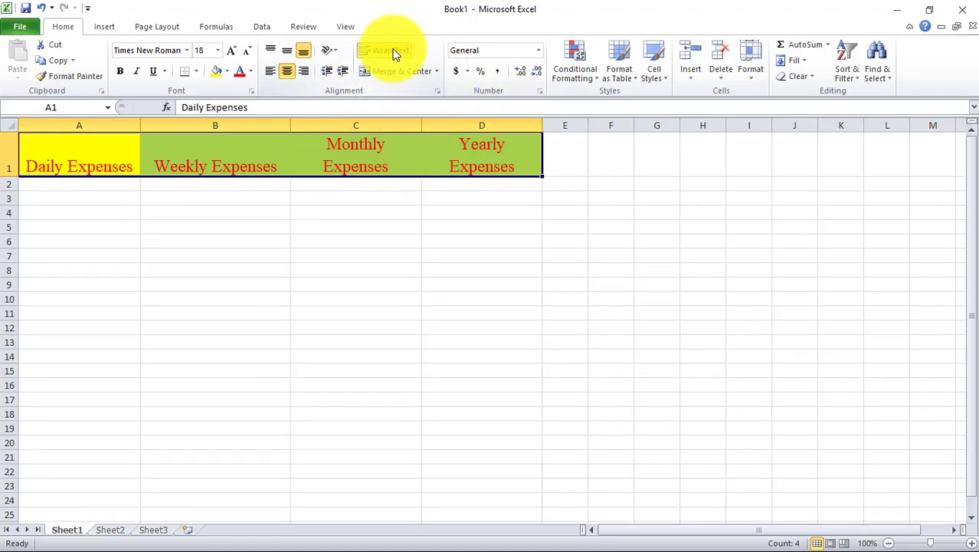
pyautogui.click(394, 53)
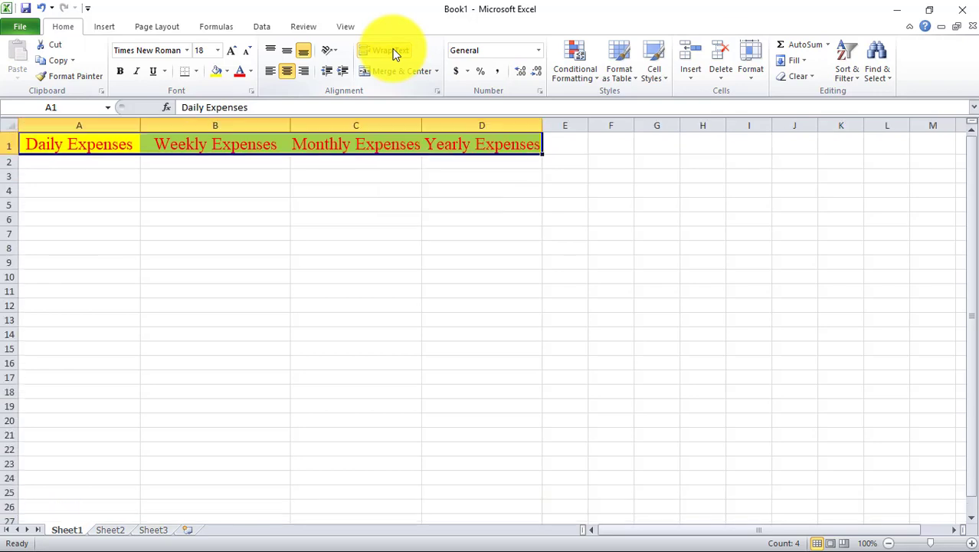
# Apply Merge Across to the header cells A1:D1, accepting that only the upper-left data is kept.
pyautogui.click(435, 69)
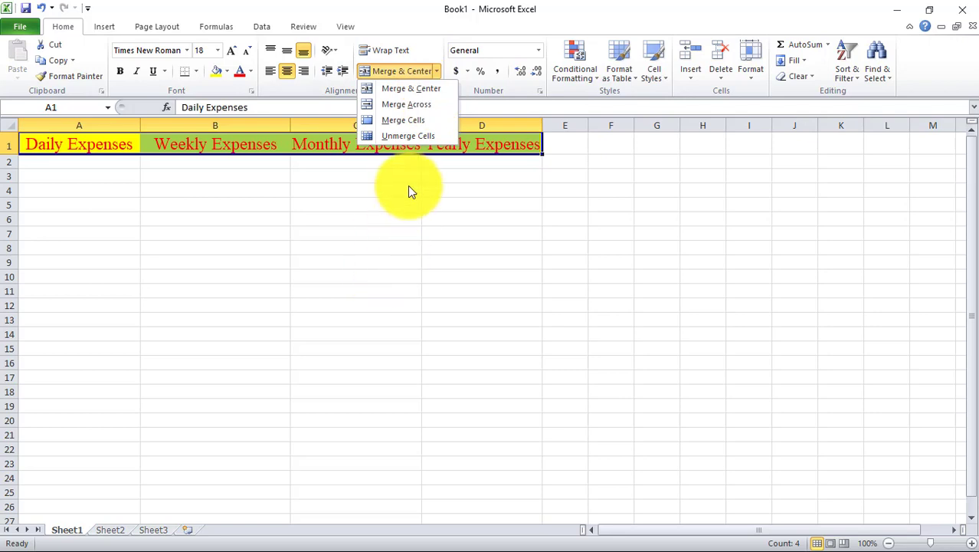
pyautogui.click(395, 106)
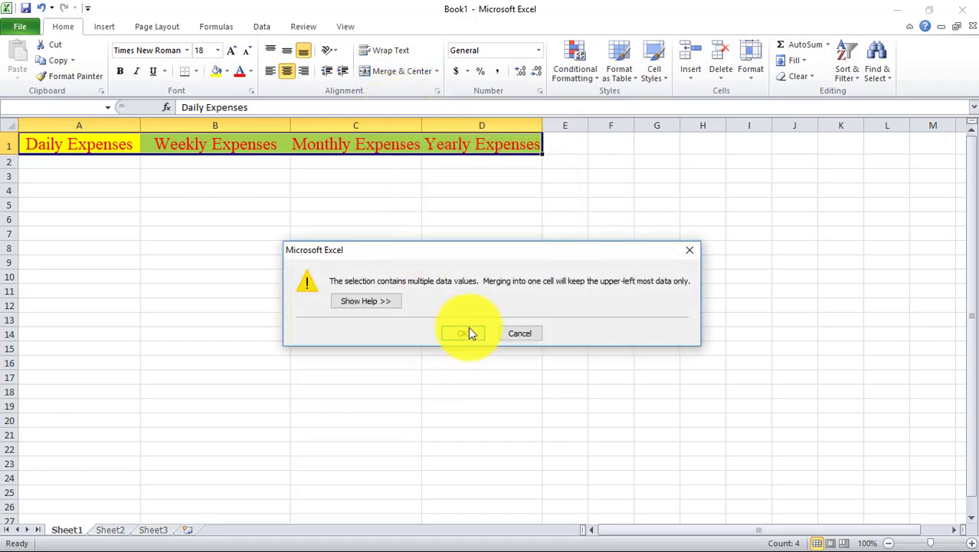
pyautogui.click(468, 331)
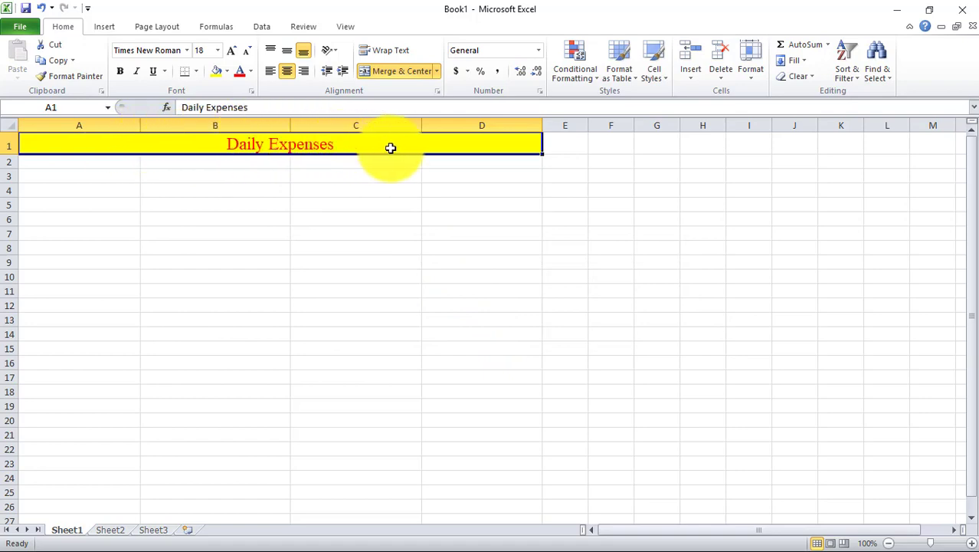
# Unmerge the header range A1:D1, and undo the unmerge together with the Merge Across.
pyautogui.click(437, 71)
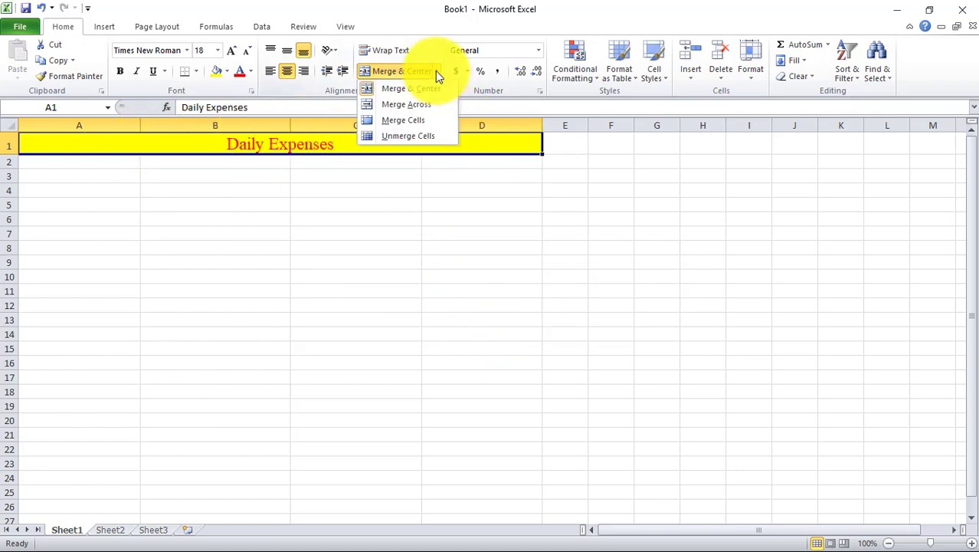
pyautogui.click(418, 135)
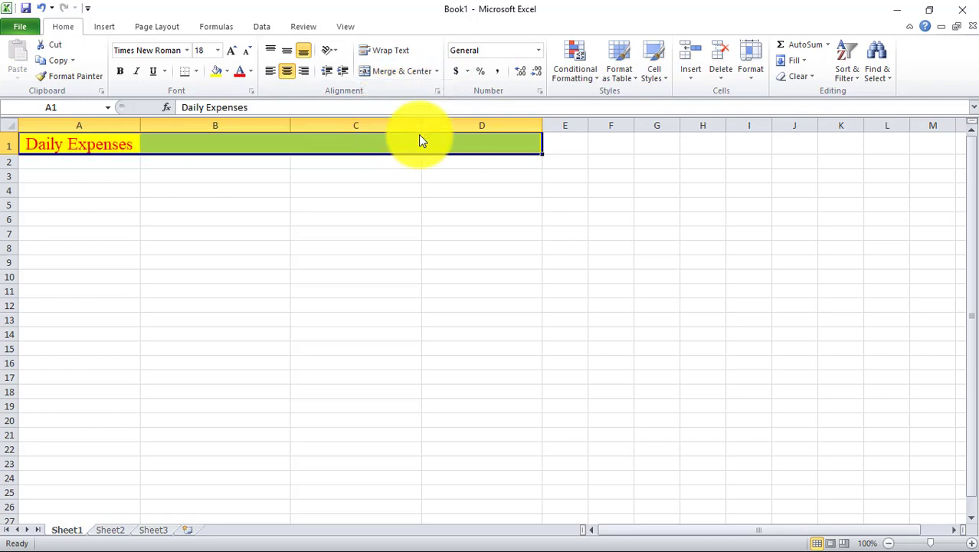
pyautogui.click(43, 10)
pyautogui.click(43, 9)
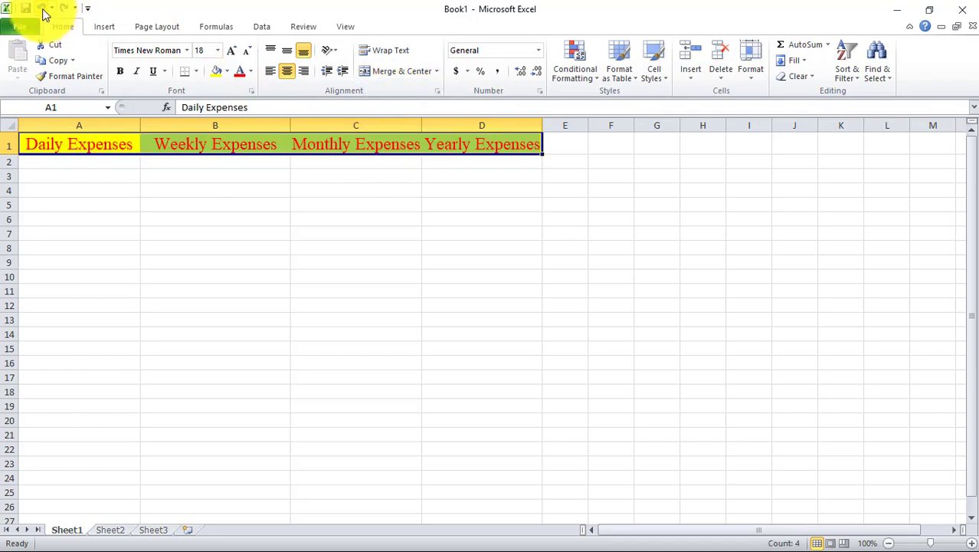
# Try the Angle Counterclockwise and Angle Clockwise orientations on the header cells A1:D1.
pyautogui.click(335, 51)
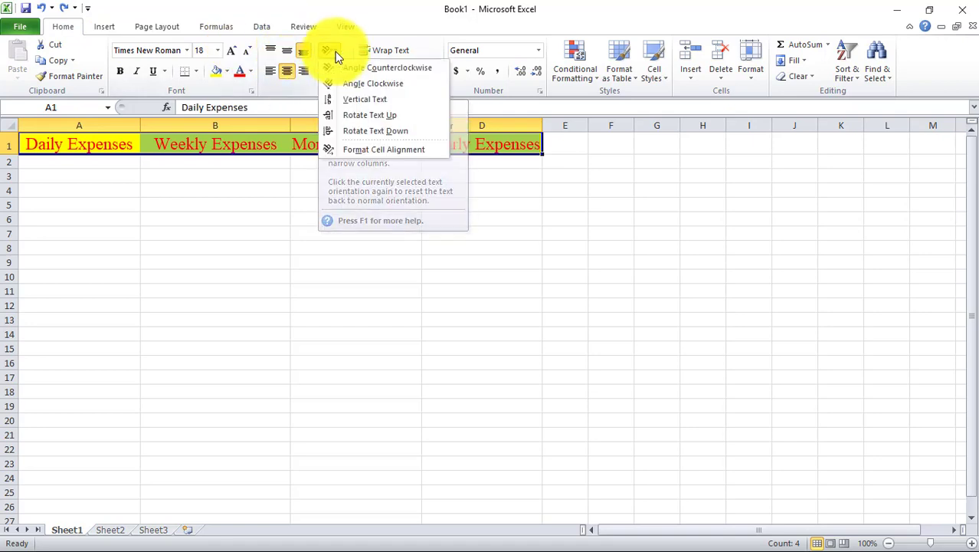
pyautogui.click(363, 67)
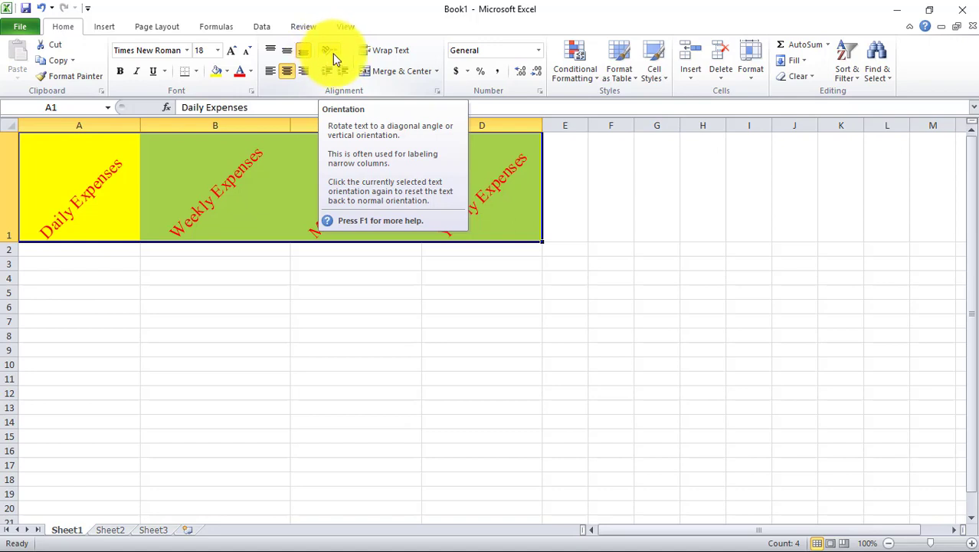
pyautogui.click(340, 56)
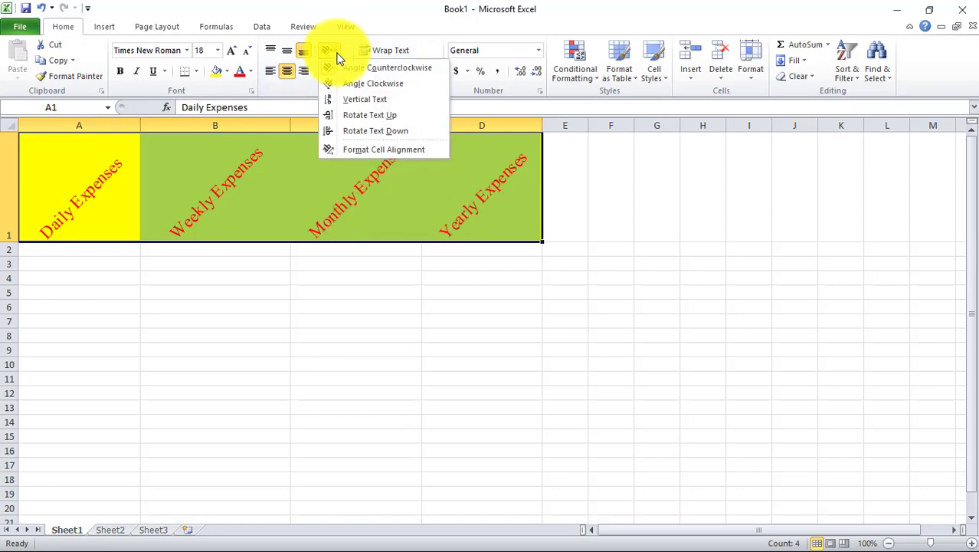
pyautogui.click(362, 82)
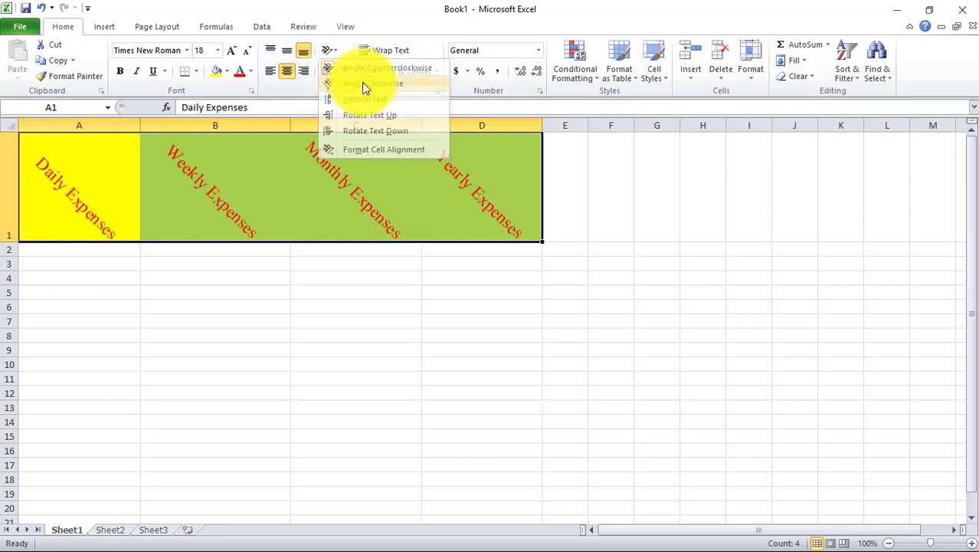
# Try the Vertical Text and Rotate Text Up orientations on the header cells A1:D1.
pyautogui.click(337, 55)
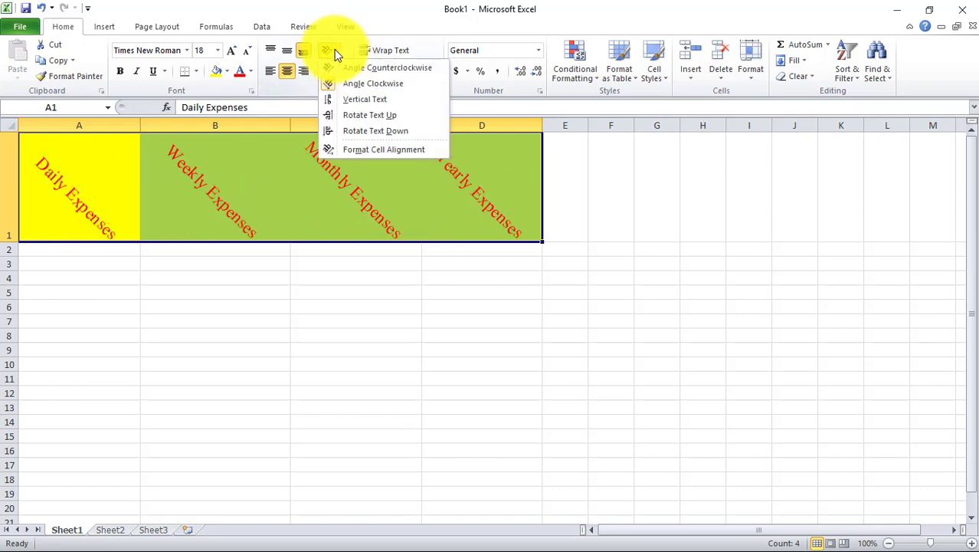
pyautogui.click(353, 99)
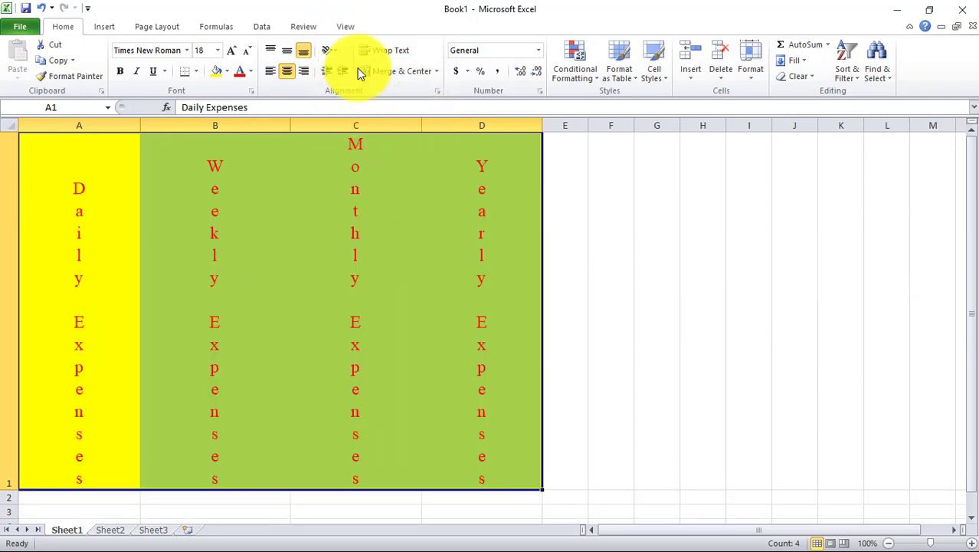
pyautogui.click(340, 55)
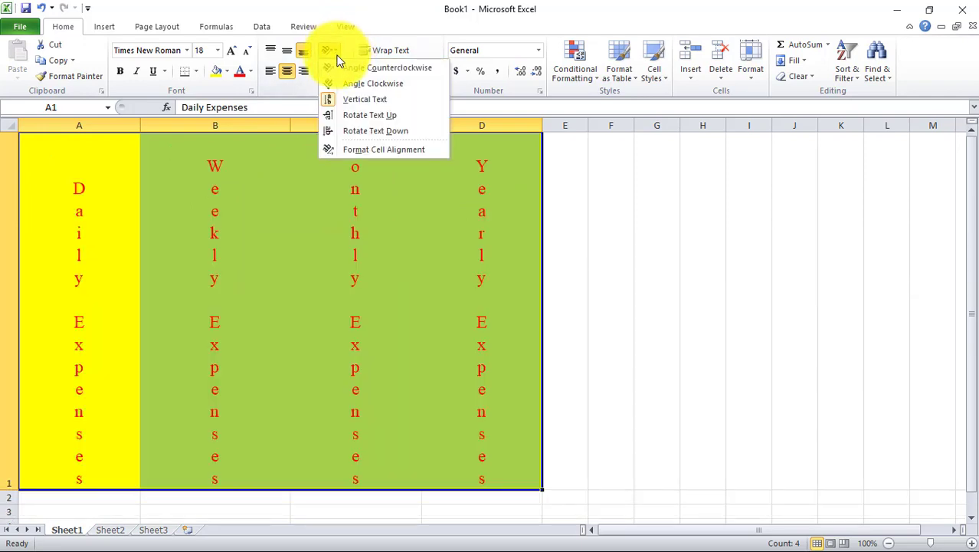
pyautogui.click(357, 115)
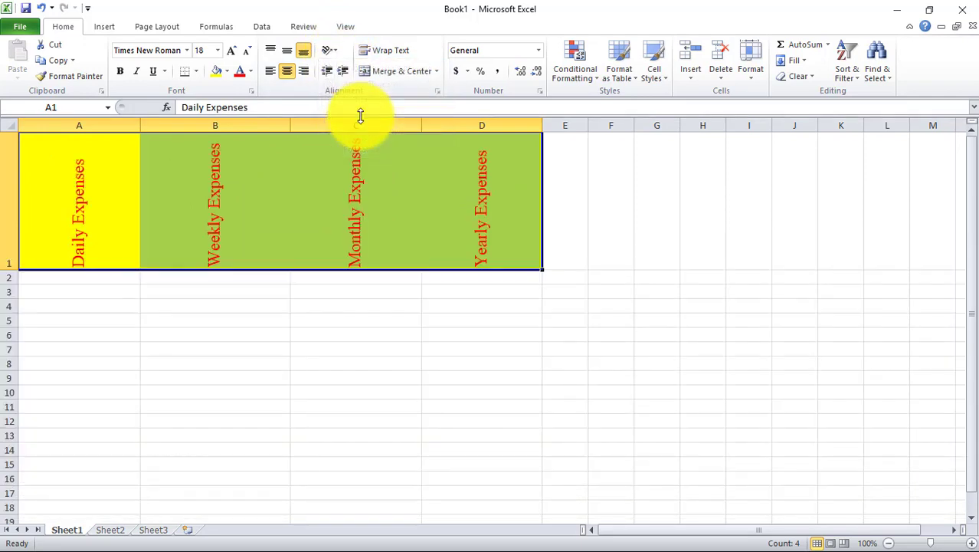
# Set the orientation of the header cells A1:D1 to Angle Counterclockwise and deselect the headers.
pyautogui.click(340, 50)
pyautogui.click(347, 72)
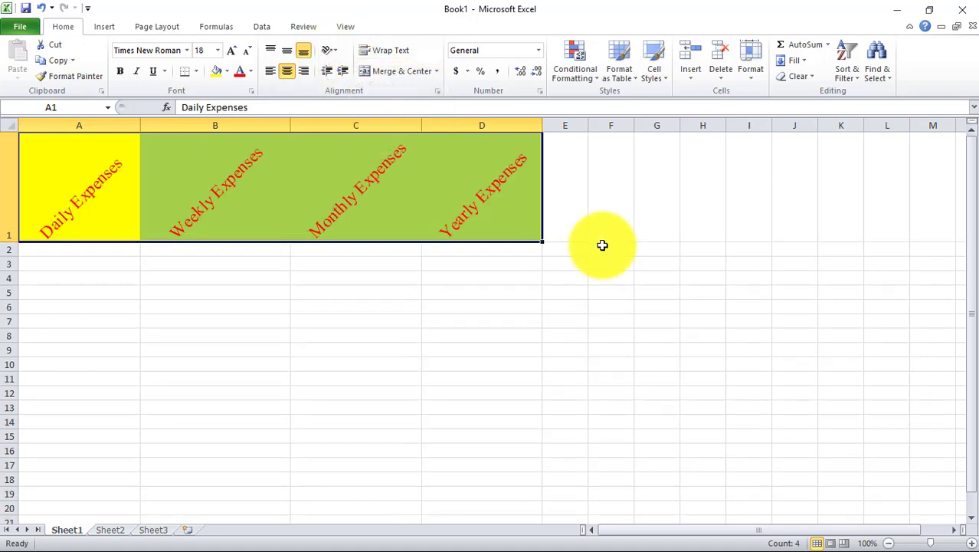
pyautogui.click(602, 245)
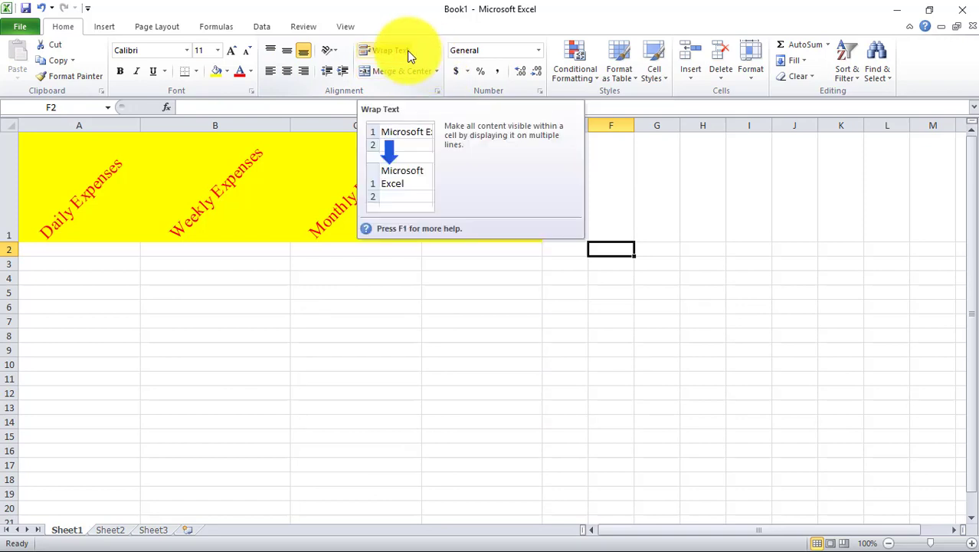
pyautogui.click(435, 71)
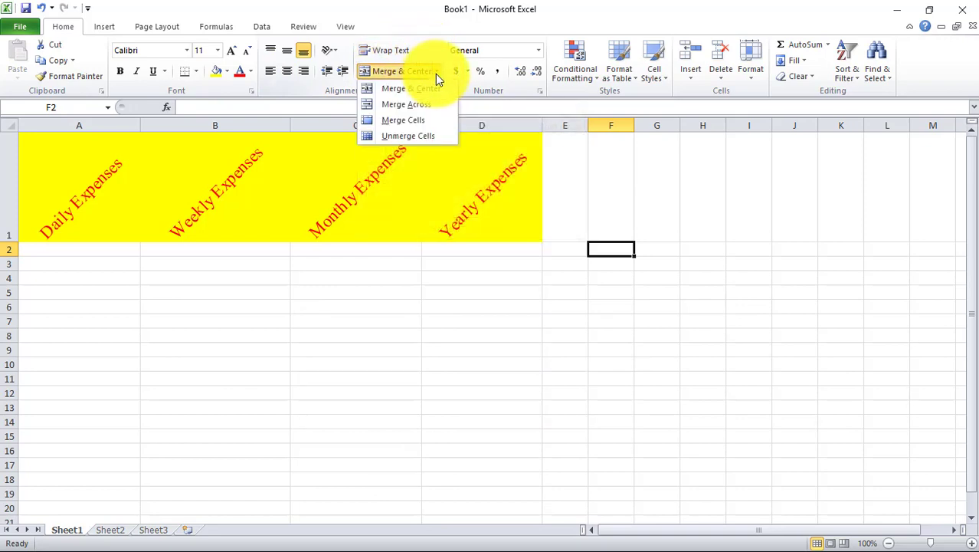
pyautogui.click(526, 108)
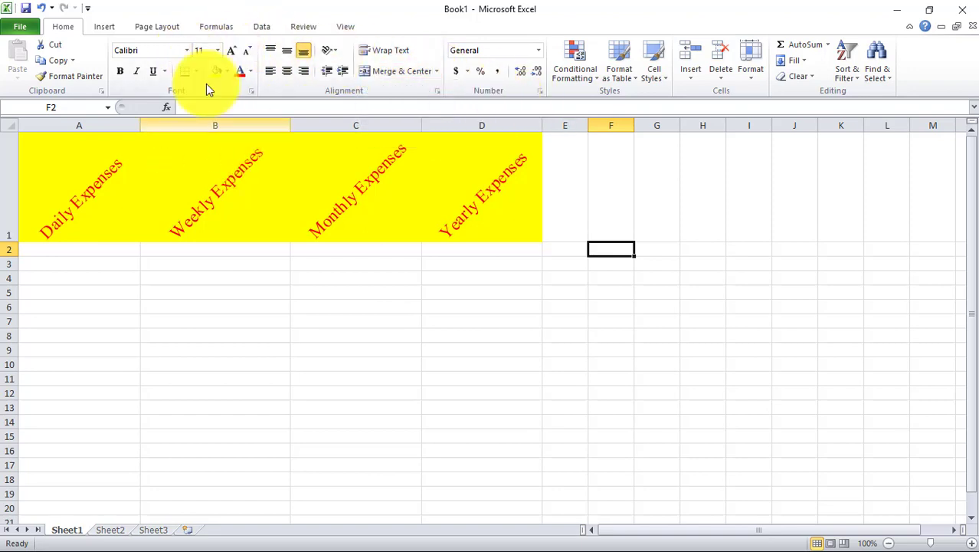
pyautogui.click(335, 55)
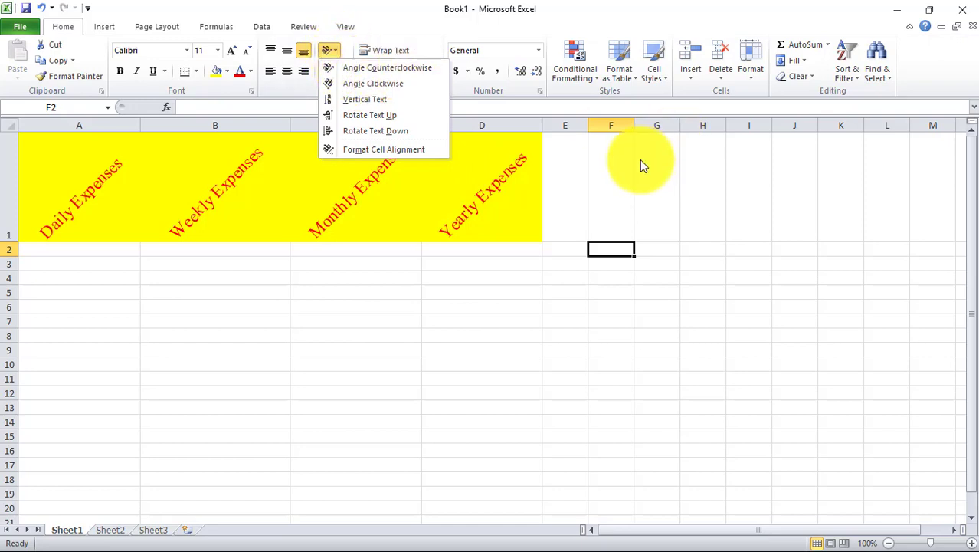
pyautogui.click(578, 162)
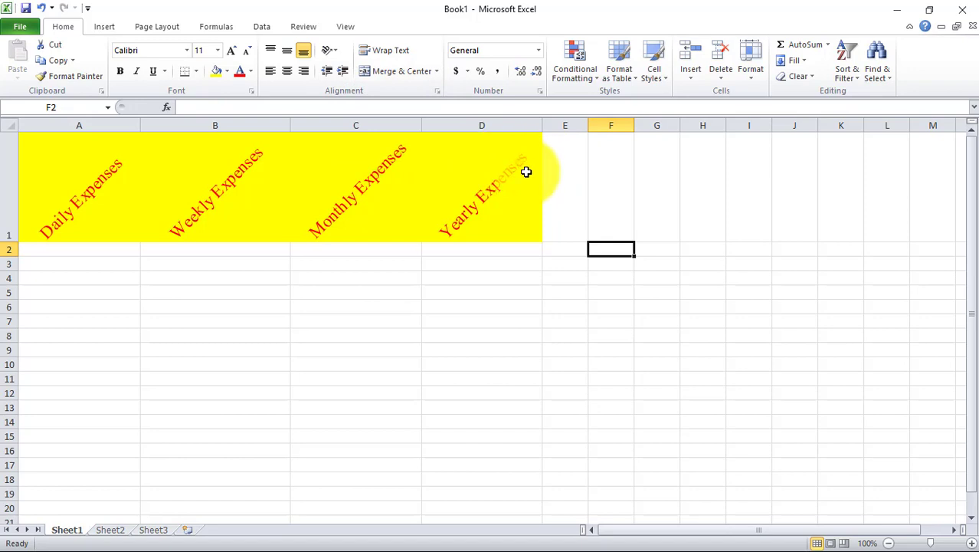